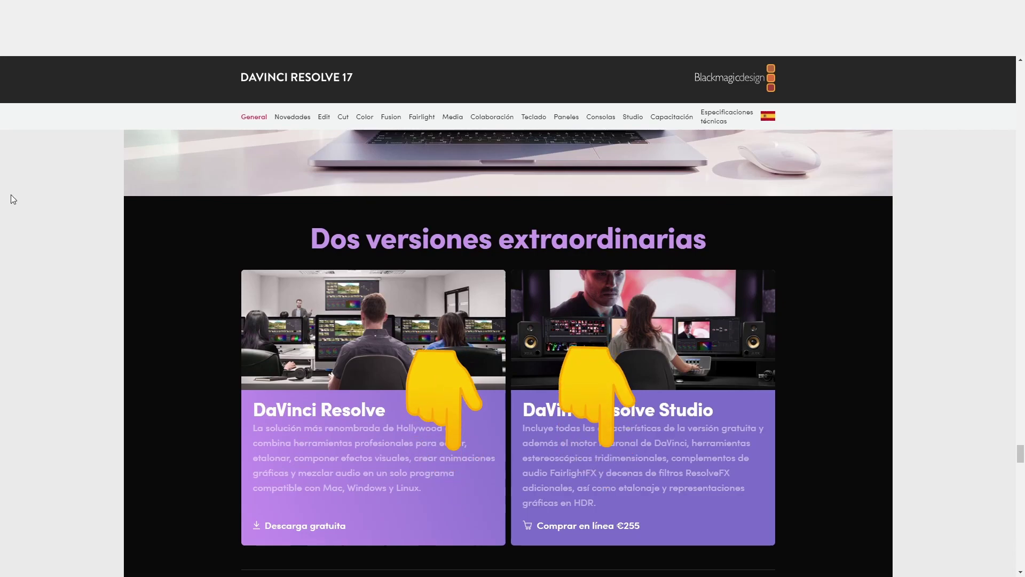
Scroll down the DaVinci Resolve 17 web page to the free versus €255 Studio comparison.
{"action": "scroll", "coordinate": [11, 194], "scroll_direction": "down", "scroll_amount": 1}
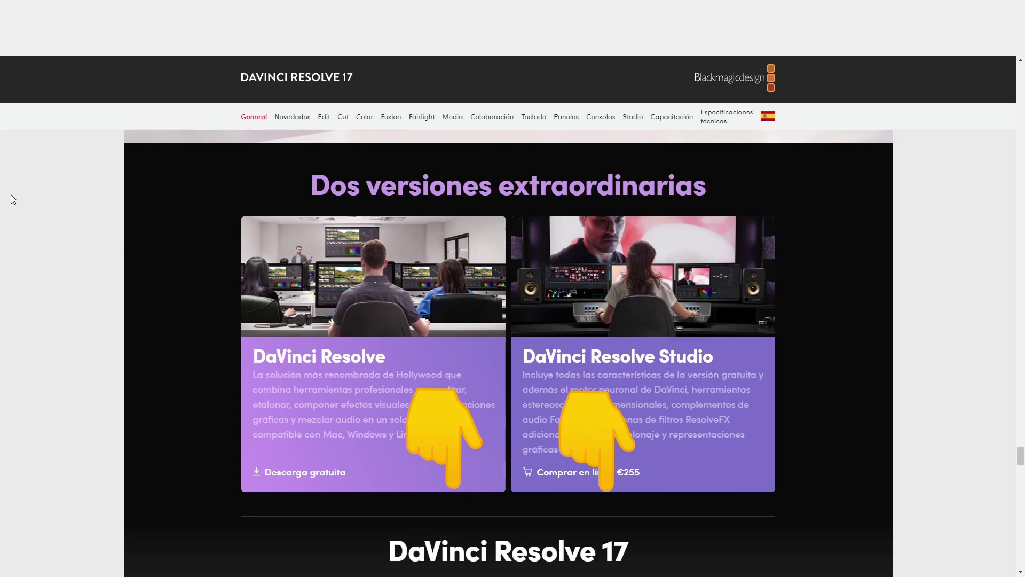
{"action": "scroll", "coordinate": [11, 194], "scroll_direction": "down", "scroll_amount": 1}
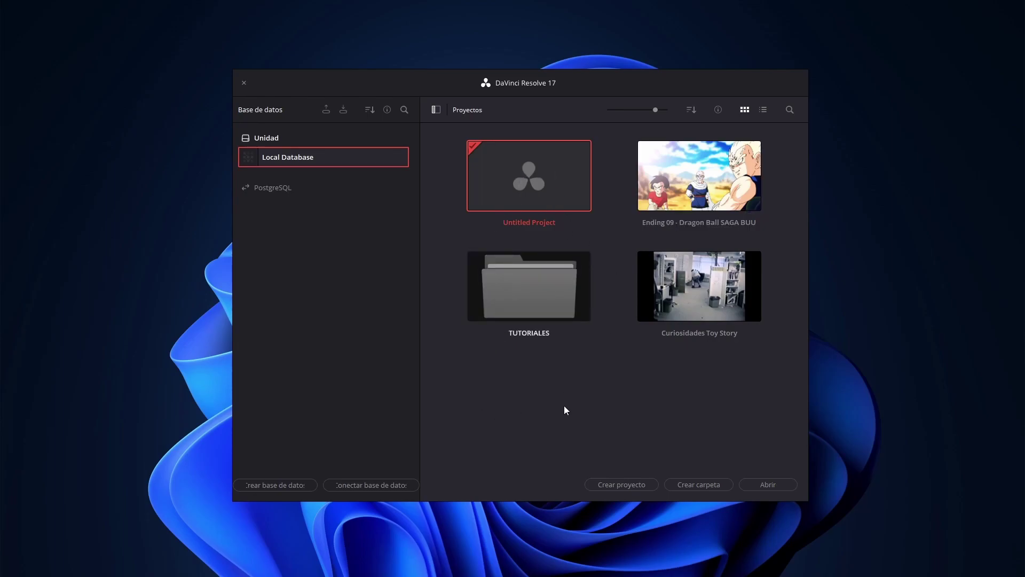
Open Untitled Project from the Local Database project list.
{"action": "right_click", "coordinate": [697, 197]}
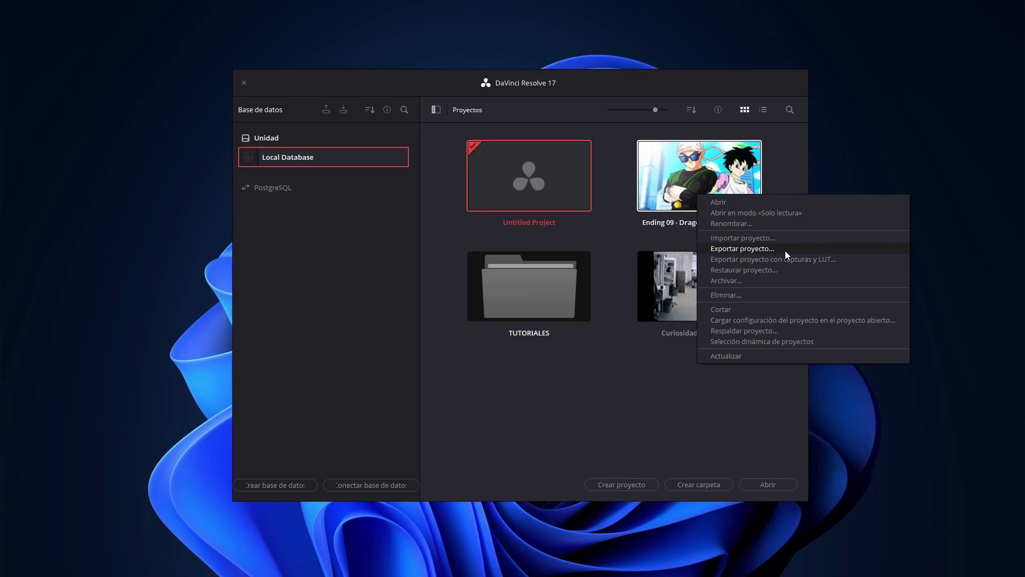
{"action": "left_click", "coordinate": [704, 480]}
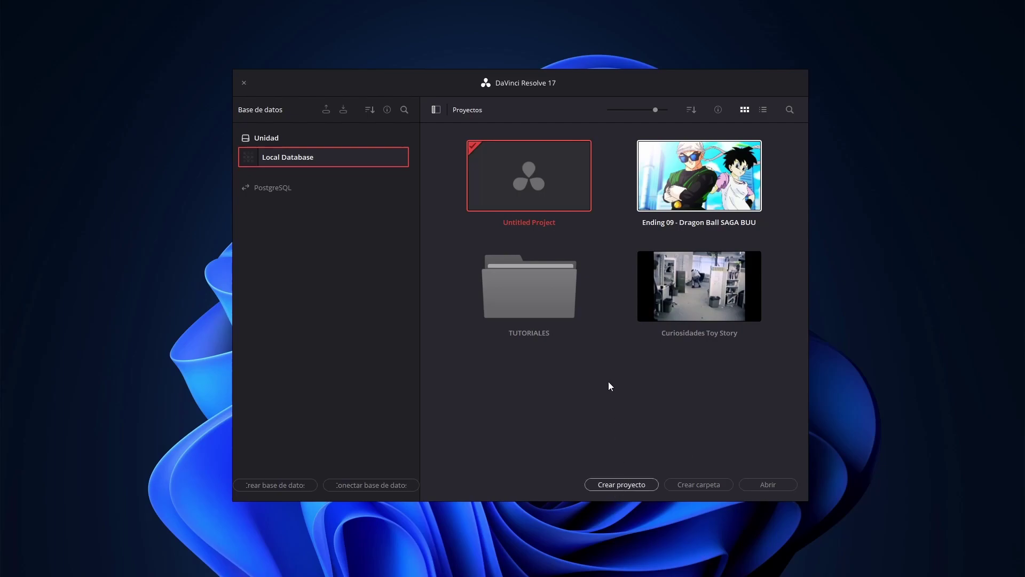
{"action": "double_click", "coordinate": [554, 174]}
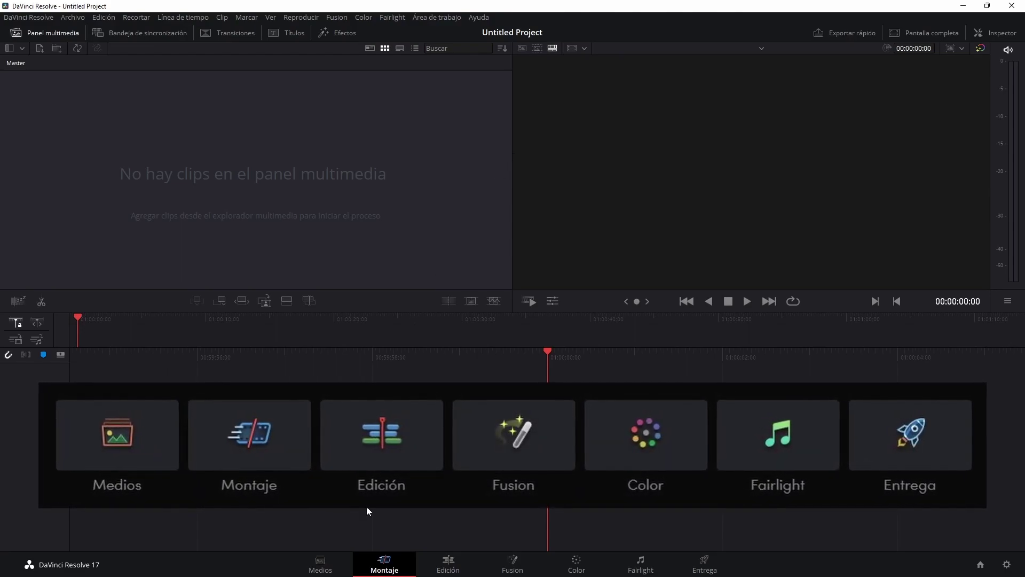
Look at the Media and Cut pages, then settle on the Edit page.
{"action": "left_click", "coordinate": [318, 562]}
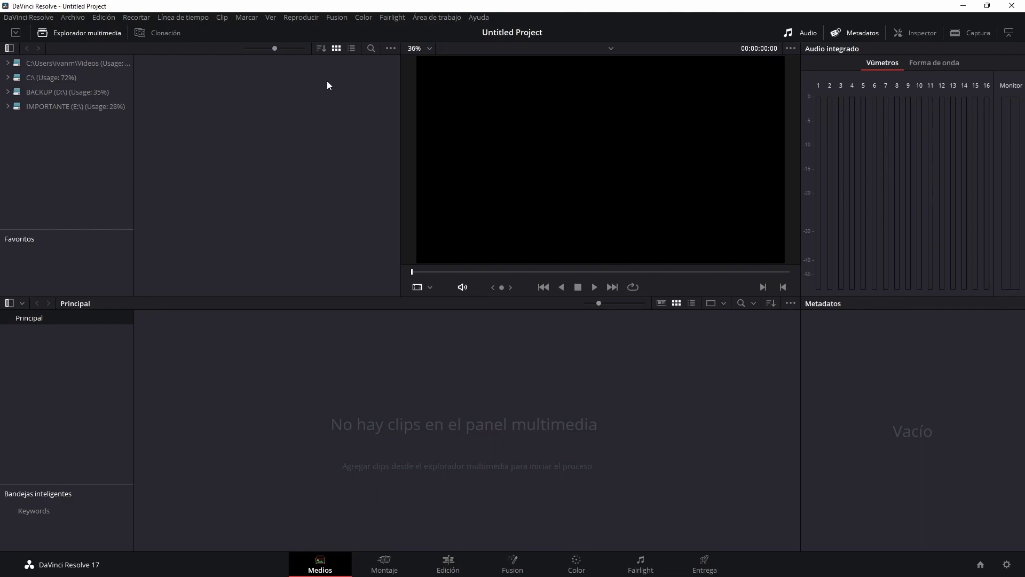
{"action": "left_click", "coordinate": [394, 570]}
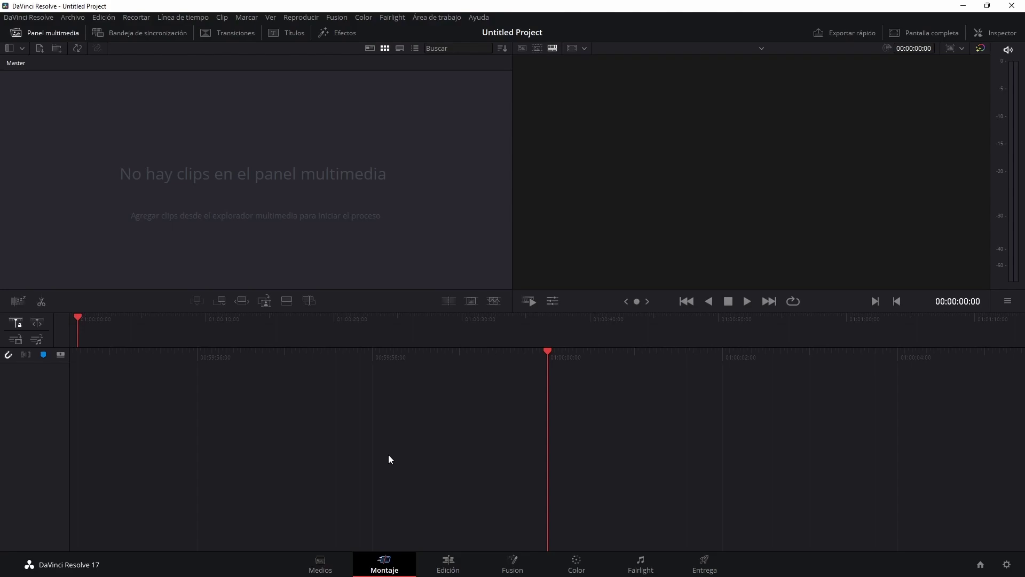
{"action": "left_click", "coordinate": [448, 565]}
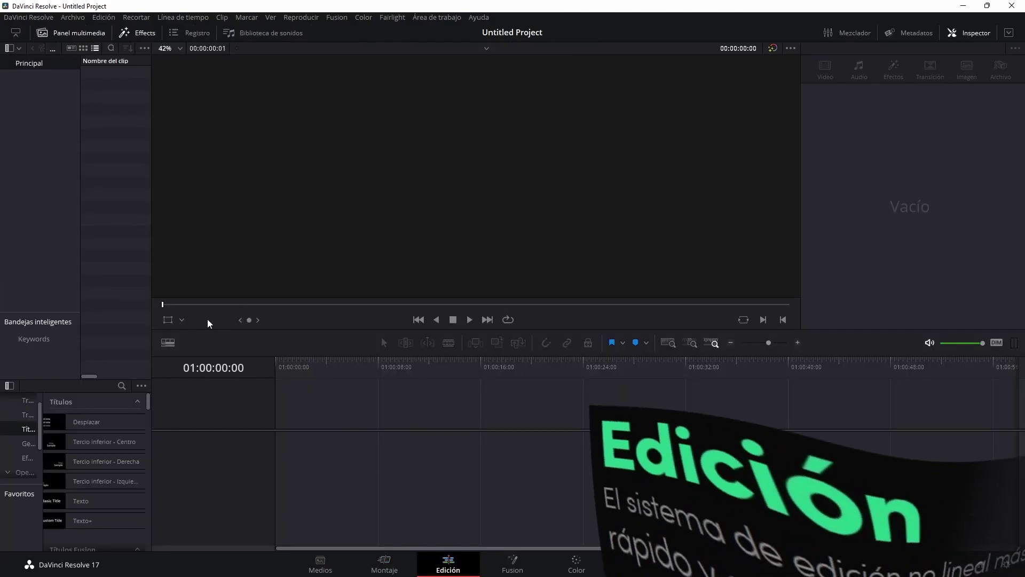
Resize the viewer and side panels, and hide the effects library and media pool.
{"action": "left_click_drag", "start_coordinate": [206, 328], "coordinate": [209, 303]}
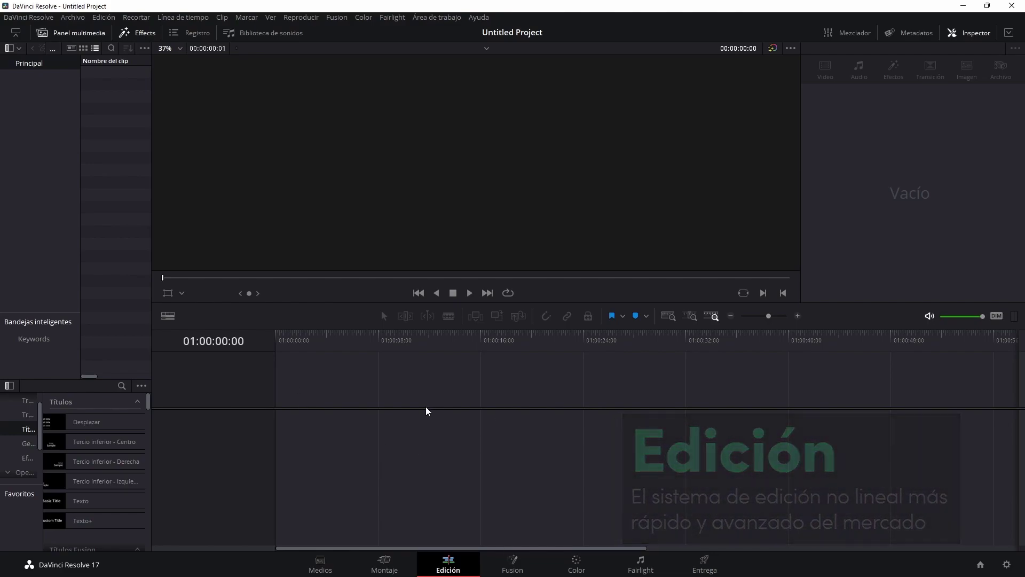
{"action": "left_click_drag", "start_coordinate": [151, 132], "coordinate": [224, 132]}
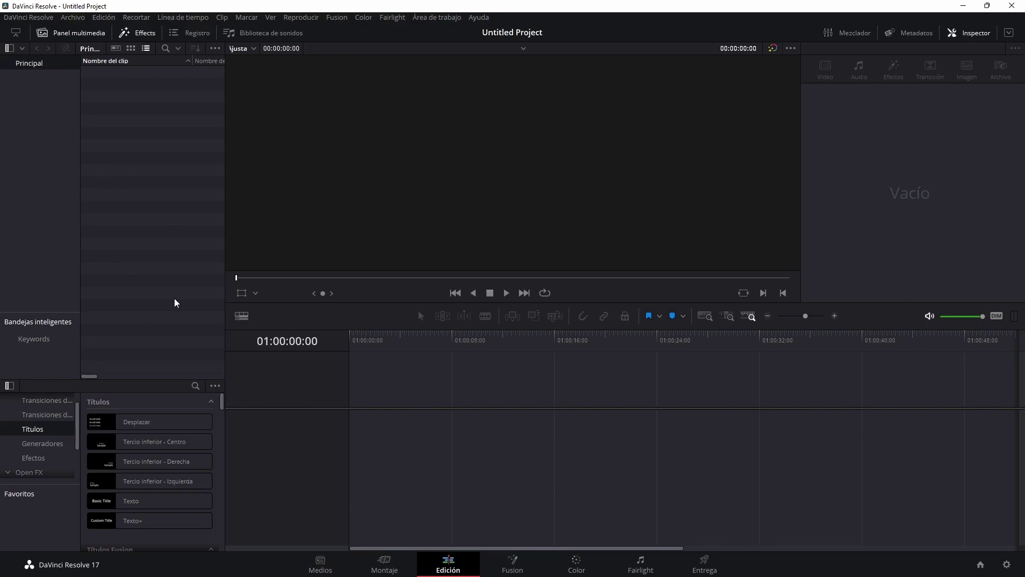
{"action": "left_click", "coordinate": [143, 35]}
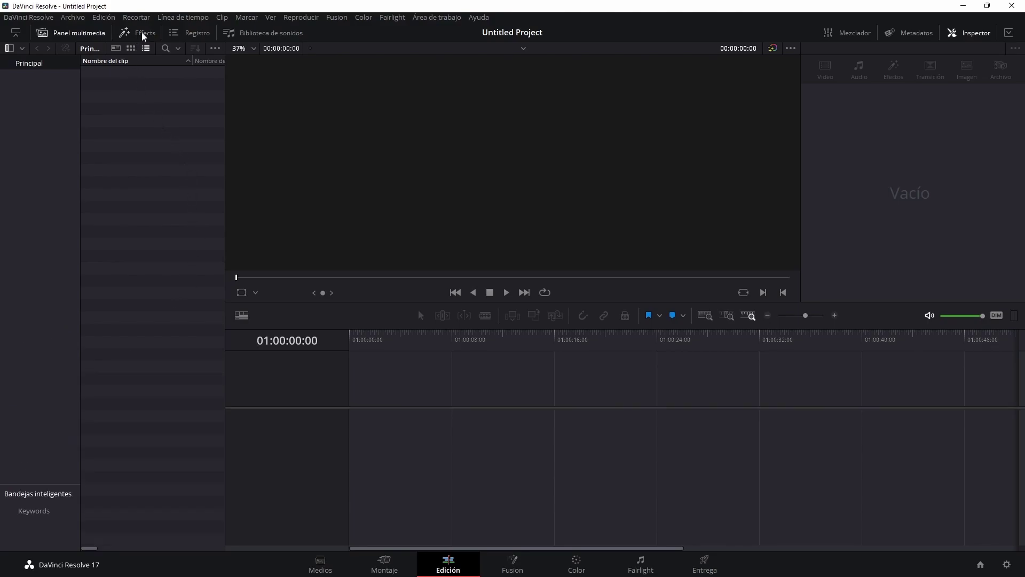
{"action": "left_click", "coordinate": [79, 36]}
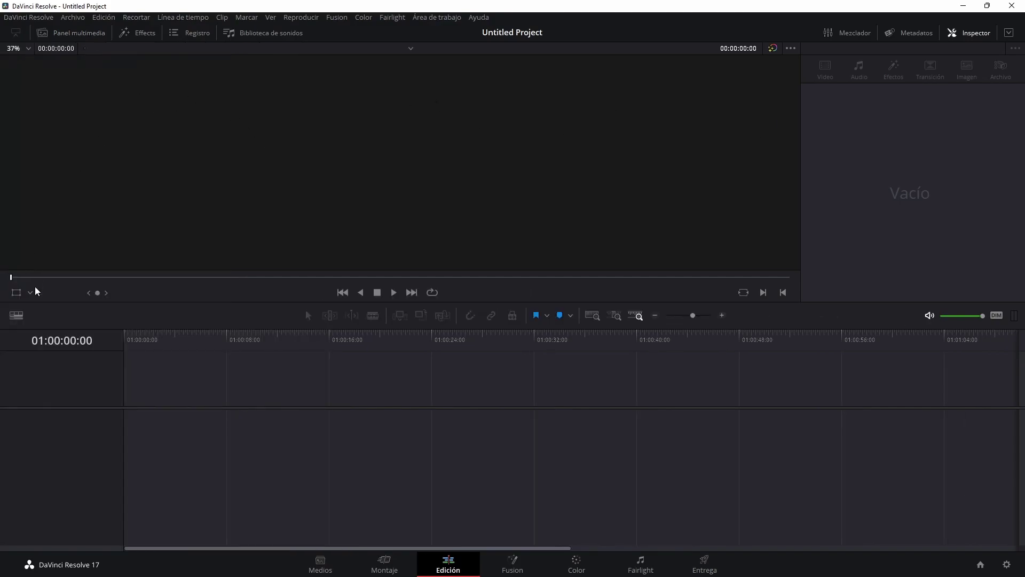
{"action": "left_click_drag", "start_coordinate": [39, 302], "coordinate": [39, 312]}
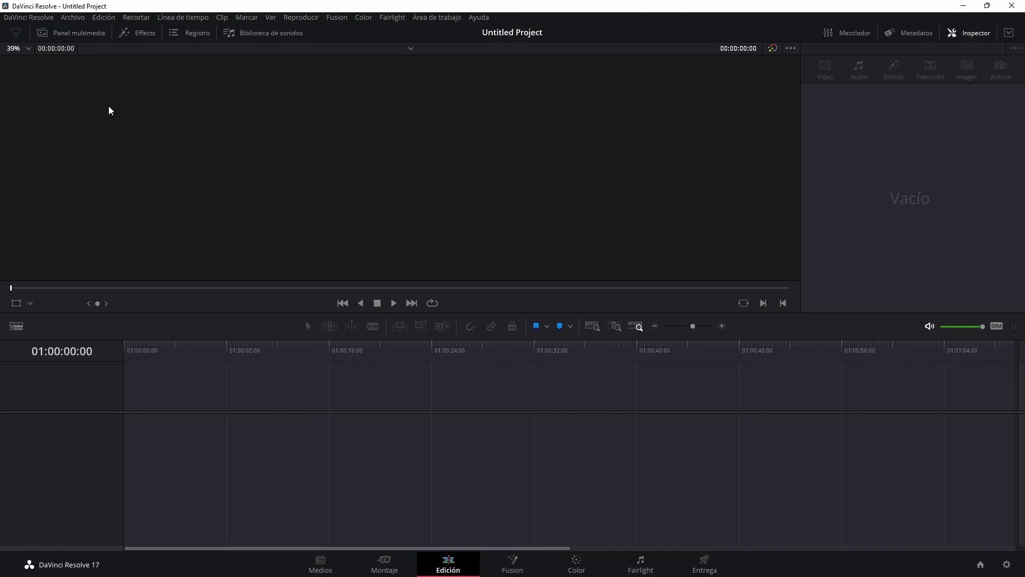
Show the media pool above a taller effects library, then switch to the Fusion page.
{"action": "left_click", "coordinate": [144, 34]}
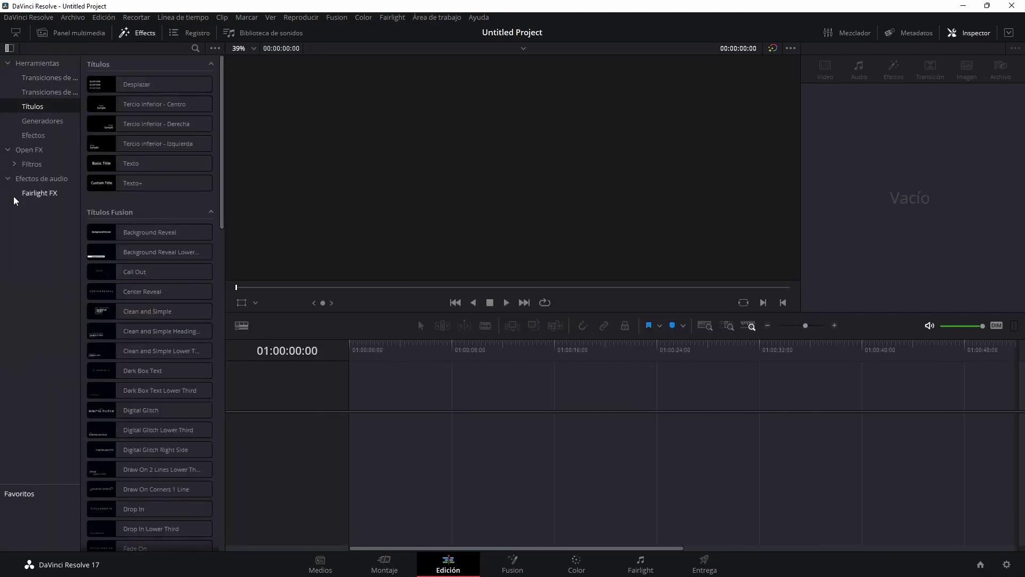
{"action": "left_click", "coordinate": [75, 35]}
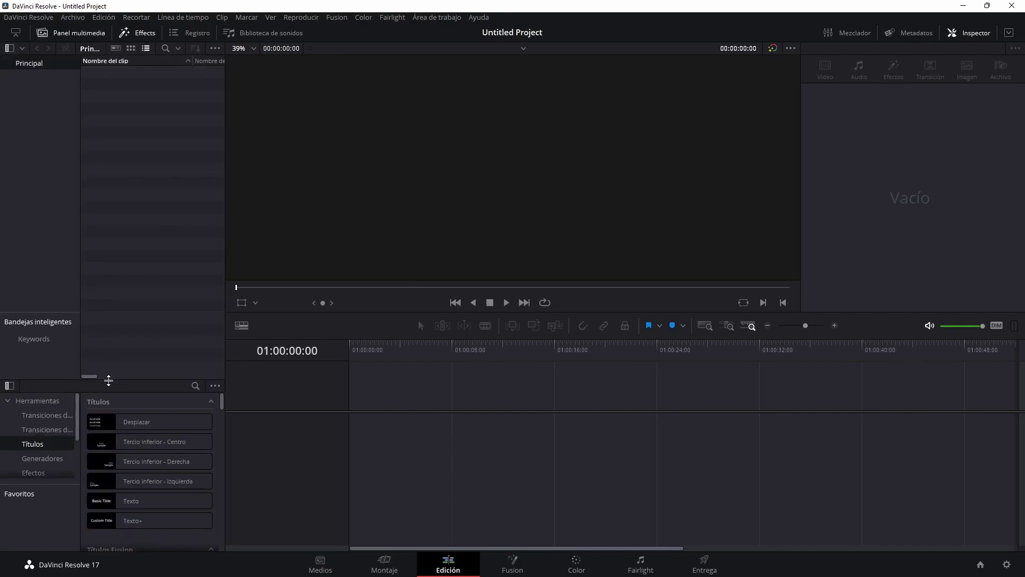
{"action": "left_click_drag", "start_coordinate": [109, 380], "coordinate": [115, 282]}
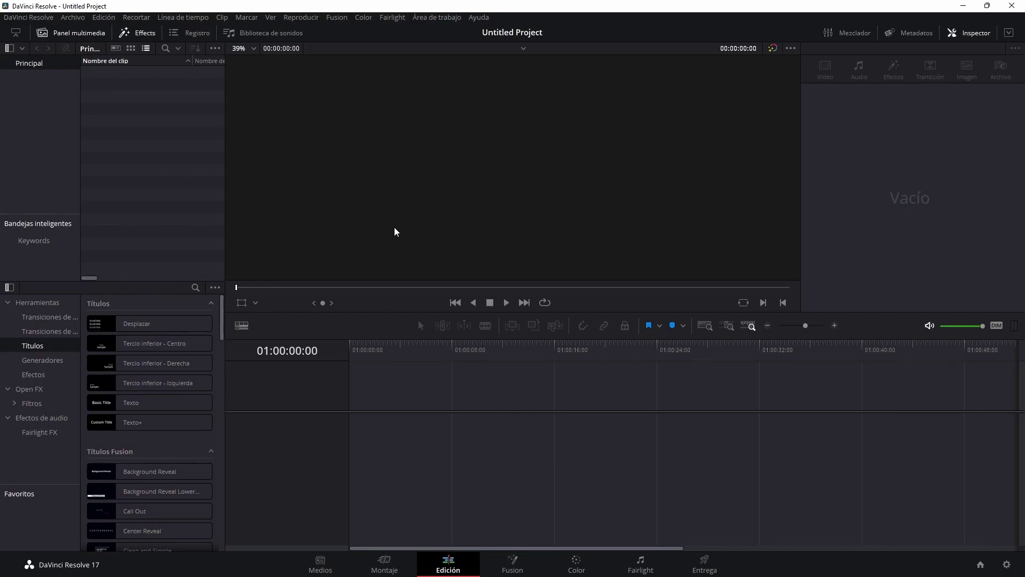
{"action": "key", "text": "shift+5"}
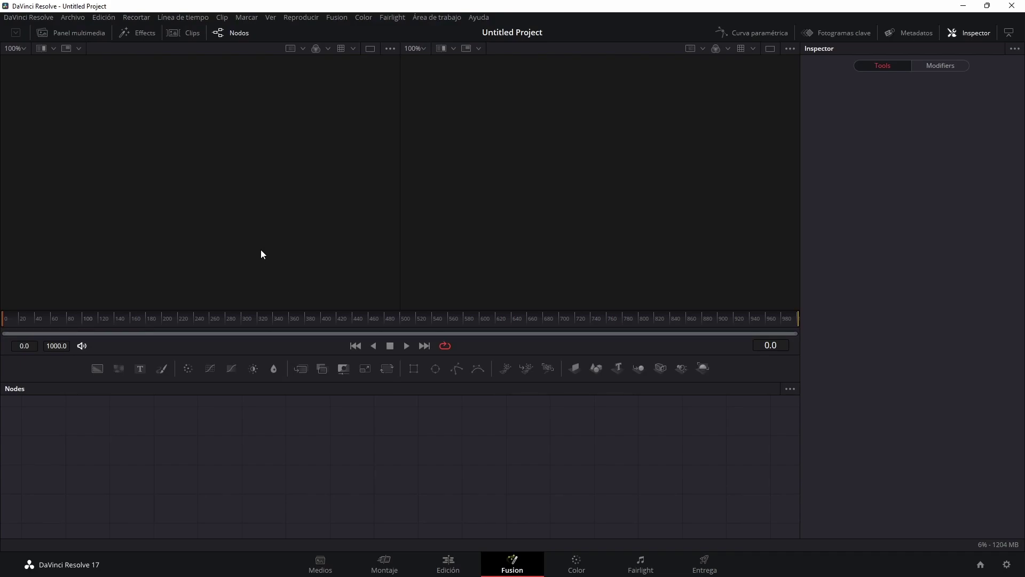
Look at the Color, Fairlight and Deliver pages, then return to the Media page.
{"action": "left_click", "coordinate": [592, 569]}
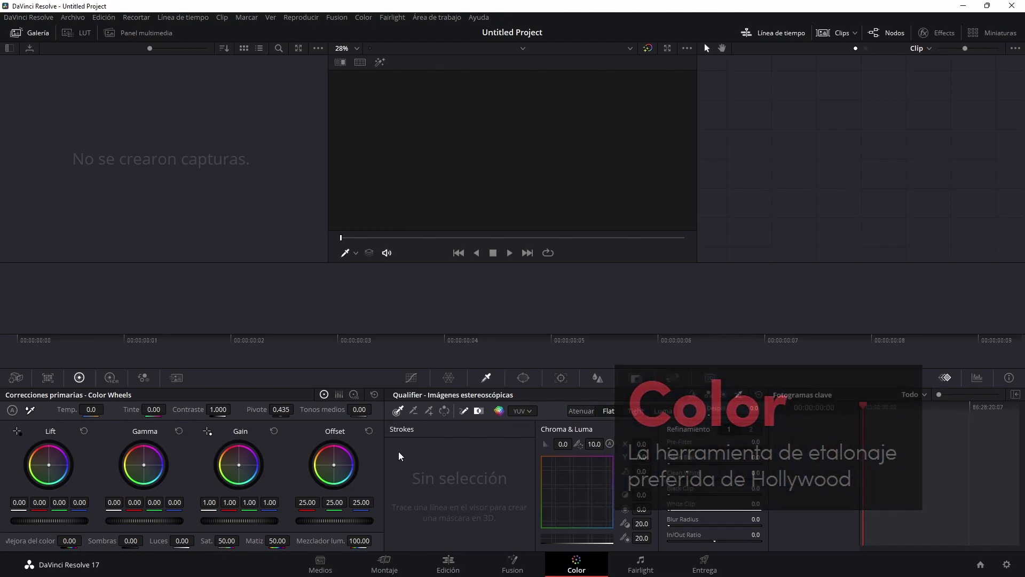
{"action": "left_click", "coordinate": [641, 564]}
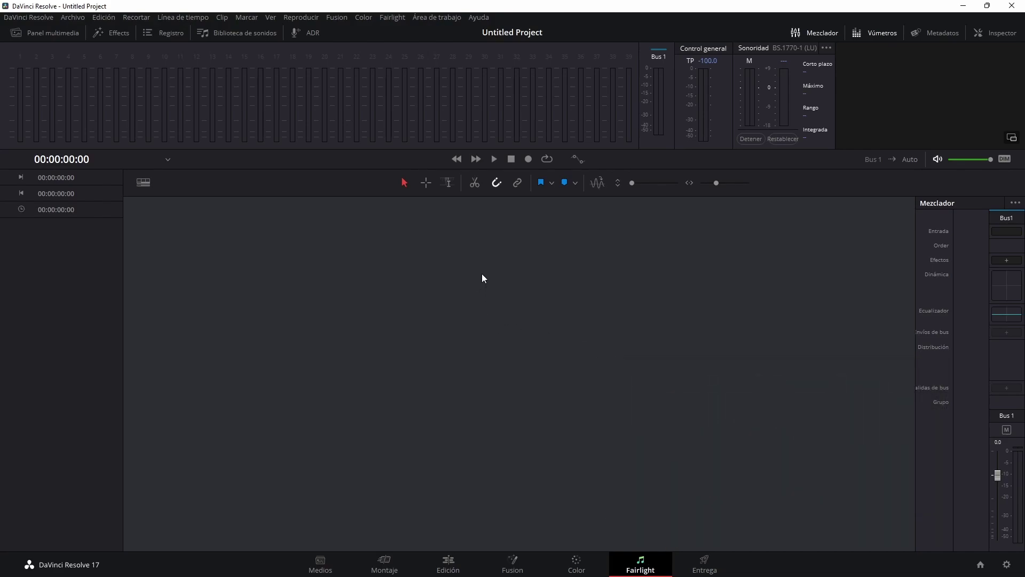
{"action": "left_click", "coordinate": [702, 570]}
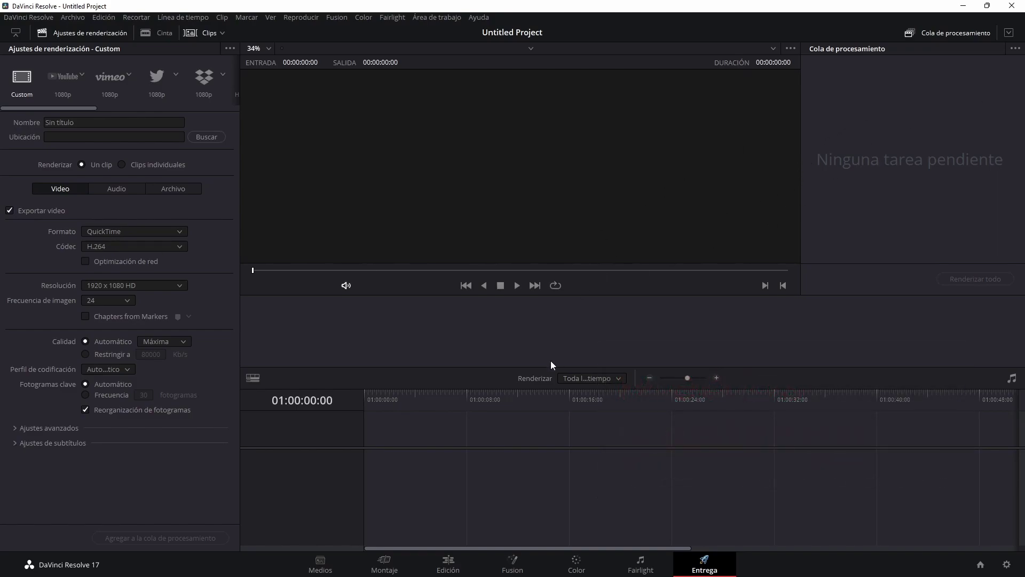
{"action": "left_click", "coordinate": [321, 563]}
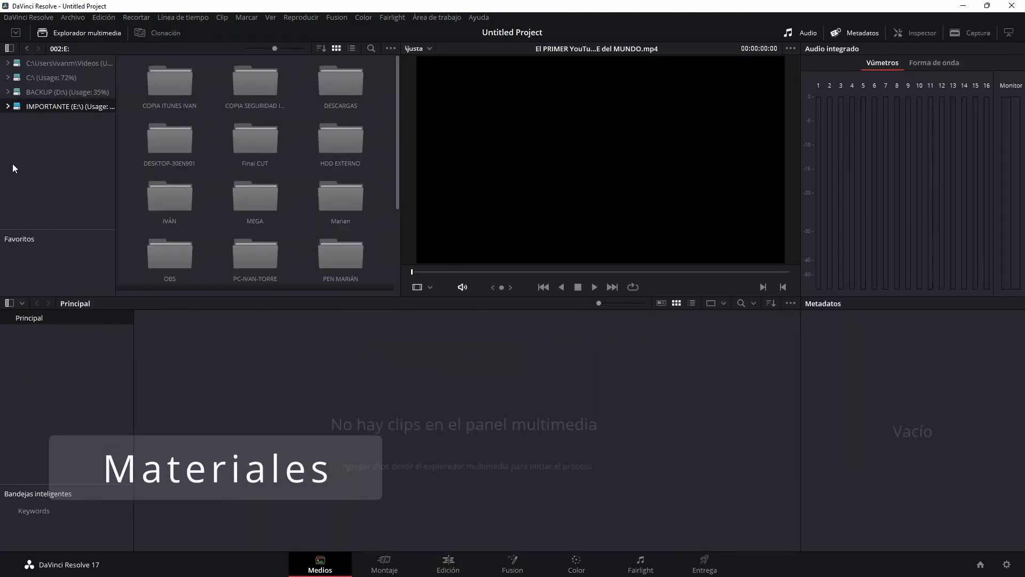
Import 'El PRIMER YouTuber ANIME del MUNDO.mp4' from COPIA SEGURIDAD VIDEOS into the media pool.
{"action": "left_click", "coordinate": [8, 109]}
{"action": "scroll", "coordinate": [60, 207], "scroll_direction": "down", "scroll_amount": 3}
{"action": "left_click", "coordinate": [61, 207]}
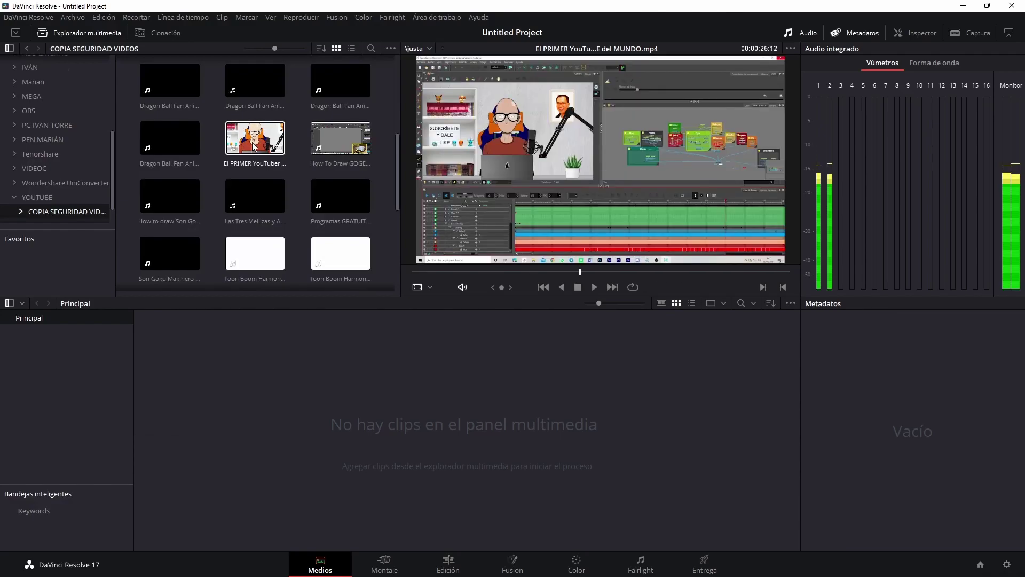
{"action": "left_click_drag", "start_coordinate": [254, 145], "coordinate": [447, 502]}
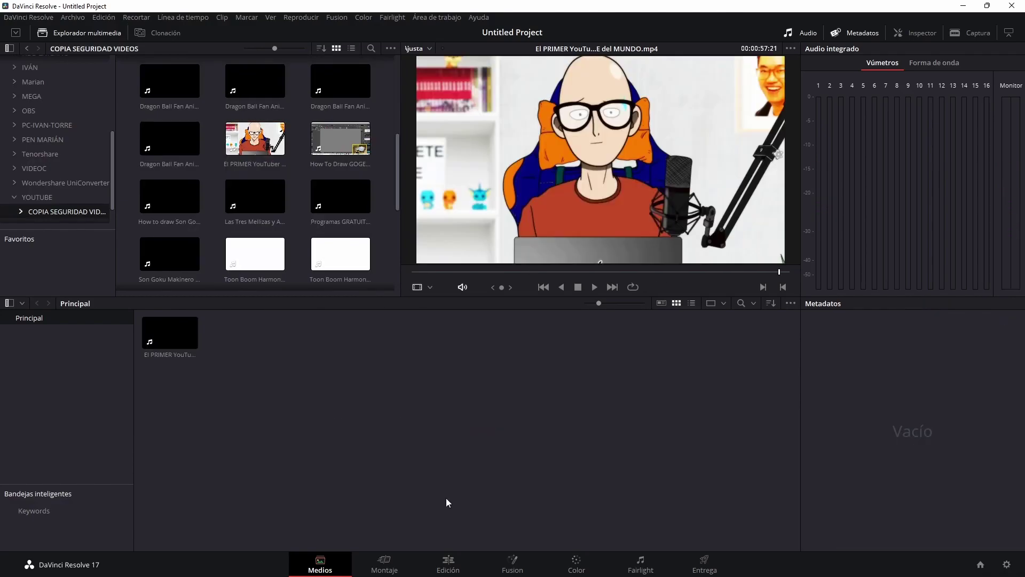
On the Edit page, place the clip's video and audio on a new Timeline 1.
{"action": "left_click", "coordinate": [447, 565]}
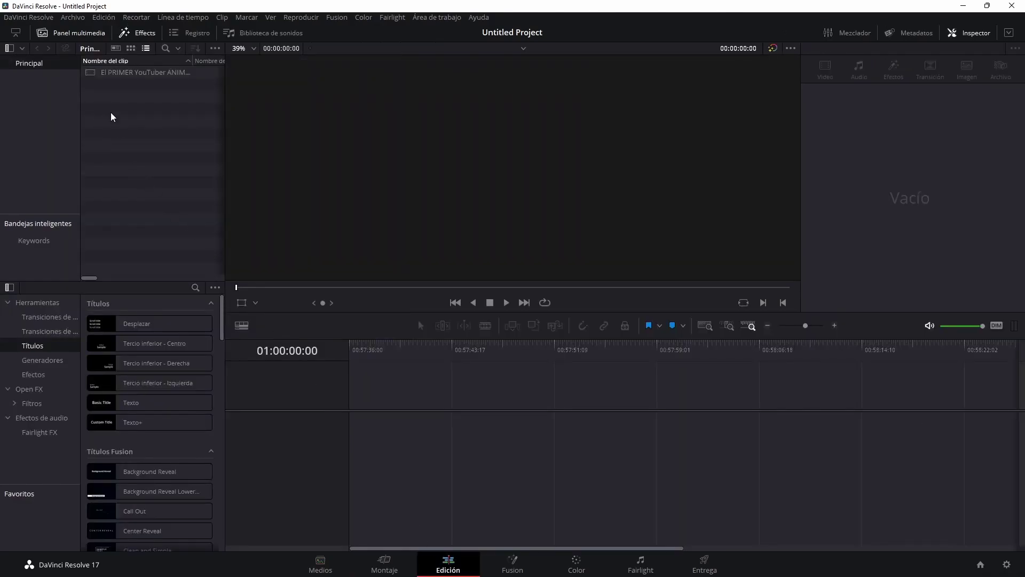
{"action": "left_click", "coordinate": [117, 71]}
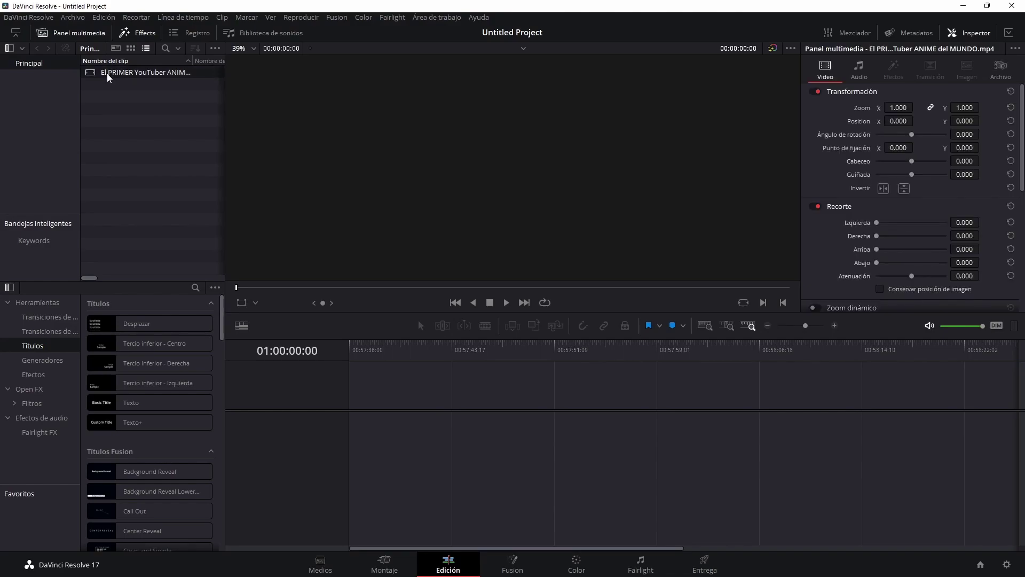
{"action": "left_click_drag", "start_coordinate": [110, 78], "coordinate": [356, 380]}
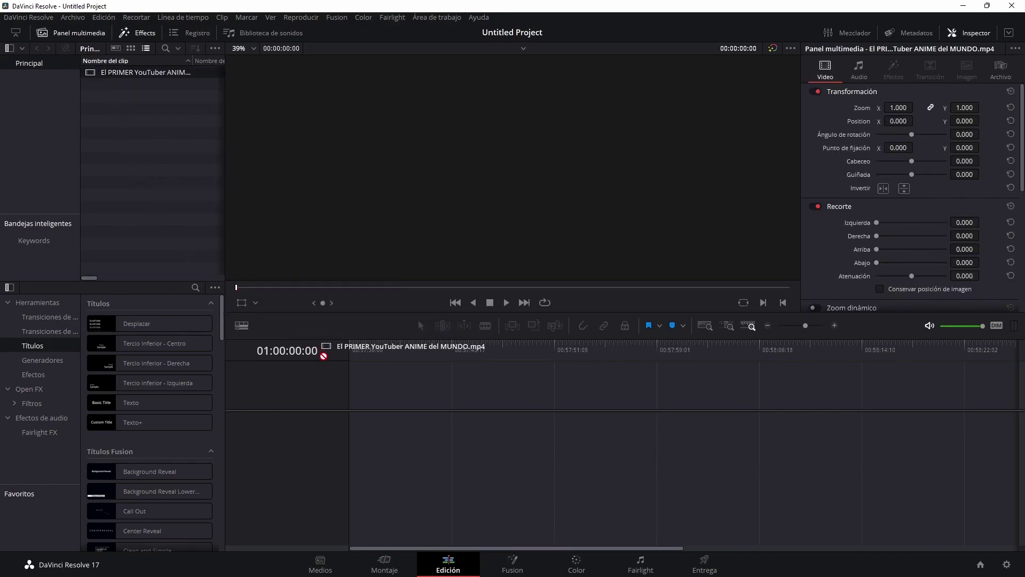
{"action": "left_click_drag", "start_coordinate": [356, 383], "coordinate": [374, 418]}
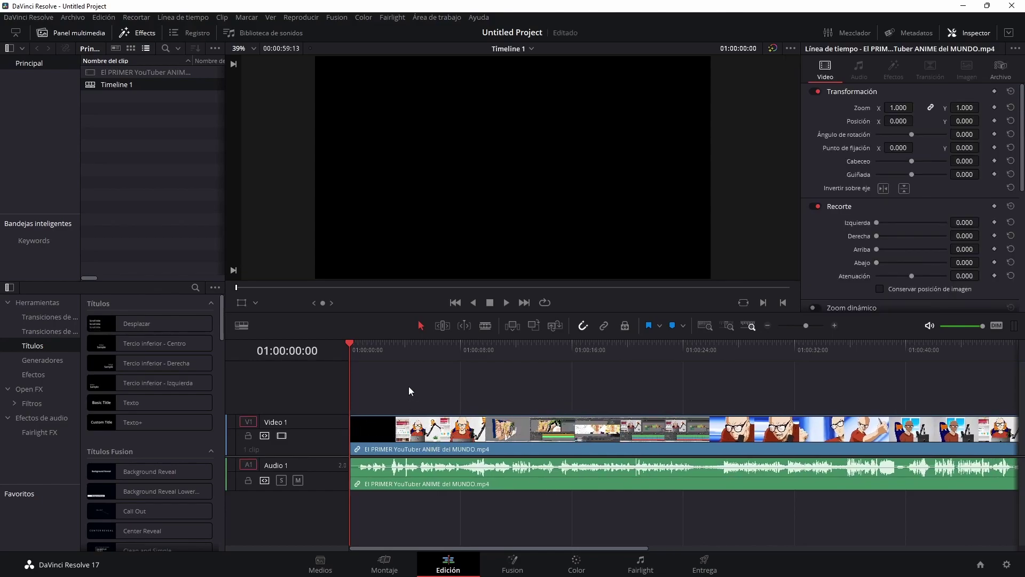
{"action": "mouse_move", "coordinate": [403, 350]}
{"action": "left_mouse_down"}
{"action": "mouse_move", "coordinate": [432, 354]}
{"action": "mouse_move", "coordinate": [389, 353]}
{"action": "left_mouse_up"}
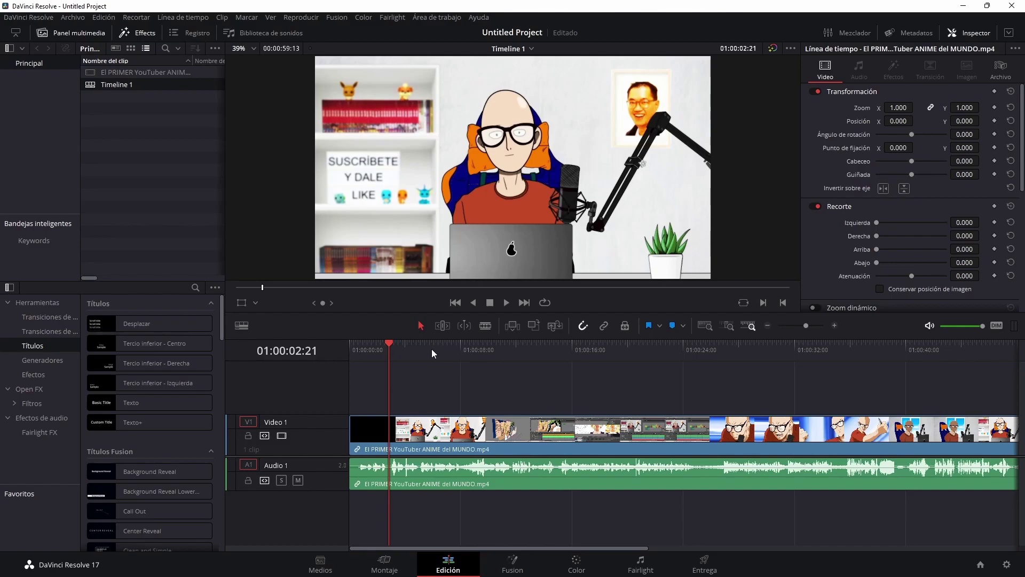
{"action": "mouse_move", "coordinate": [431, 348]}
{"action": "left_mouse_down"}
{"action": "mouse_move", "coordinate": [530, 355]}
{"action": "mouse_move", "coordinate": [521, 354]}
{"action": "left_mouse_up"}
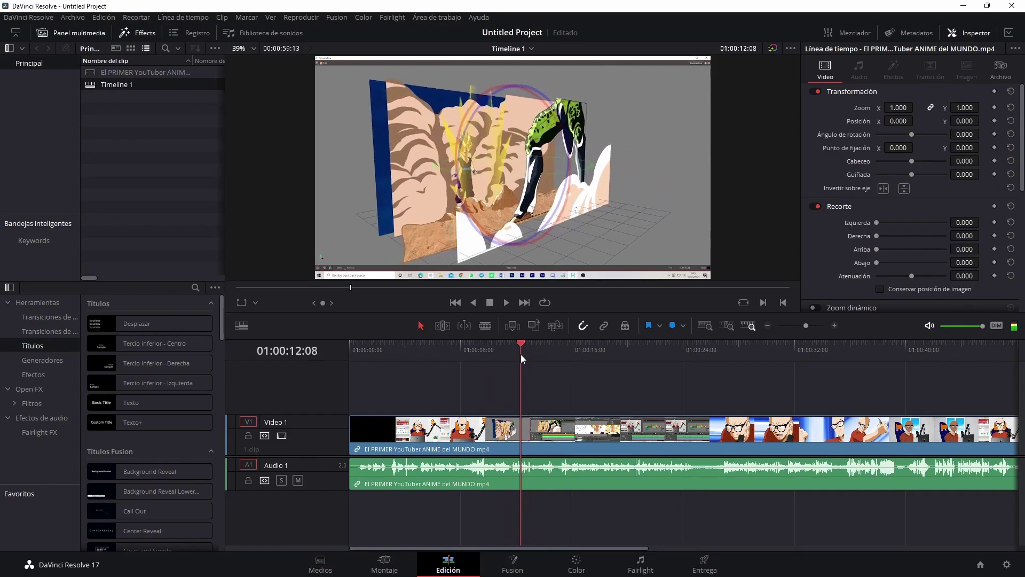
{"action": "left_click", "coordinate": [132, 75]}
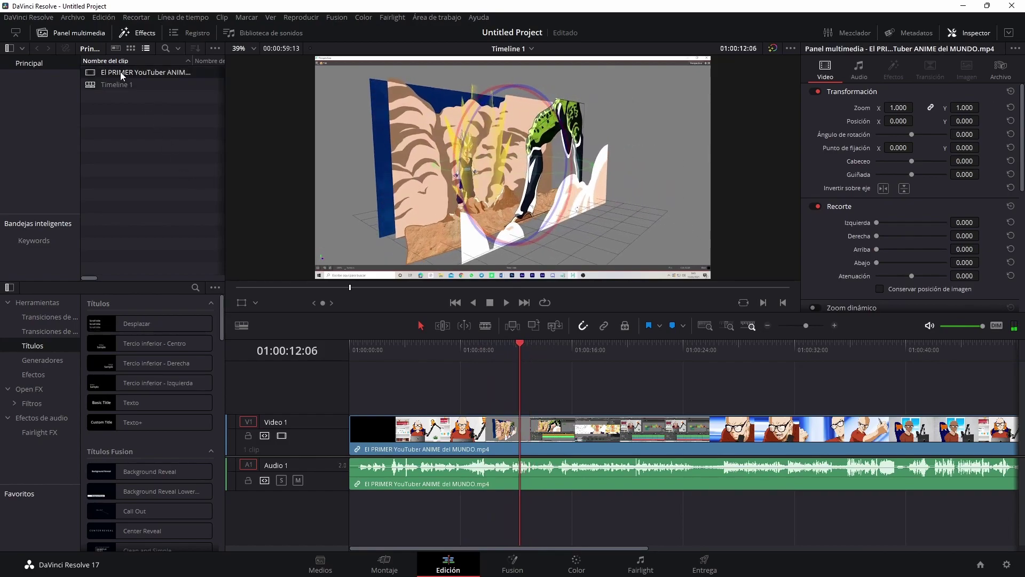
Load the anime clip from the media pool into the source viewer.
{"action": "left_click", "coordinate": [118, 72]}
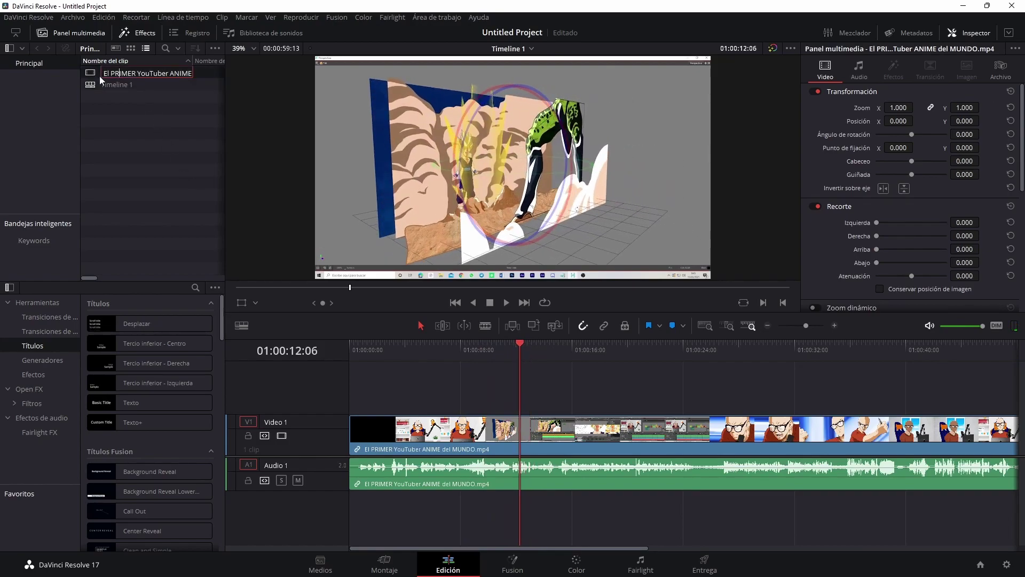
{"action": "key", "text": "Return"}
{"action": "left_click_drag", "start_coordinate": [349, 290], "coordinate": [345, 293]}
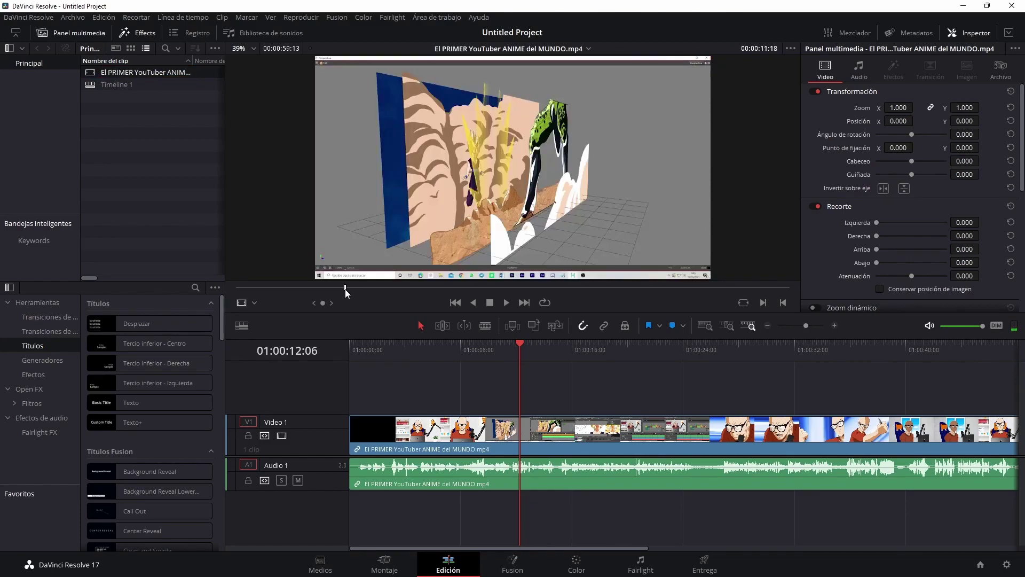
Mark In near 11:18 and Out near 13:09, then drag the section toward the timeline.
{"action": "key", "text": "i"}
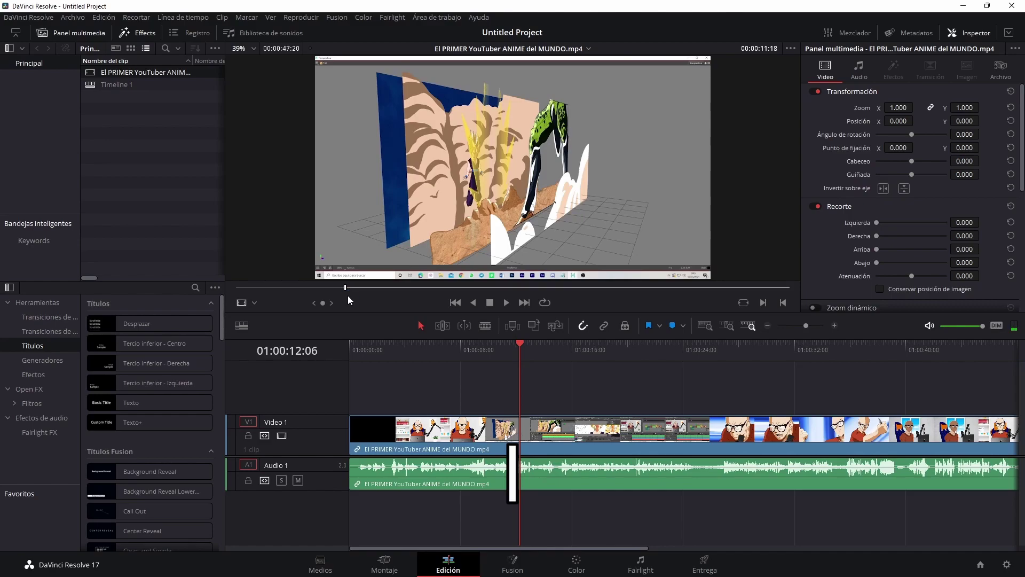
{"action": "left_click_drag", "start_coordinate": [350, 291], "coordinate": [362, 293]}
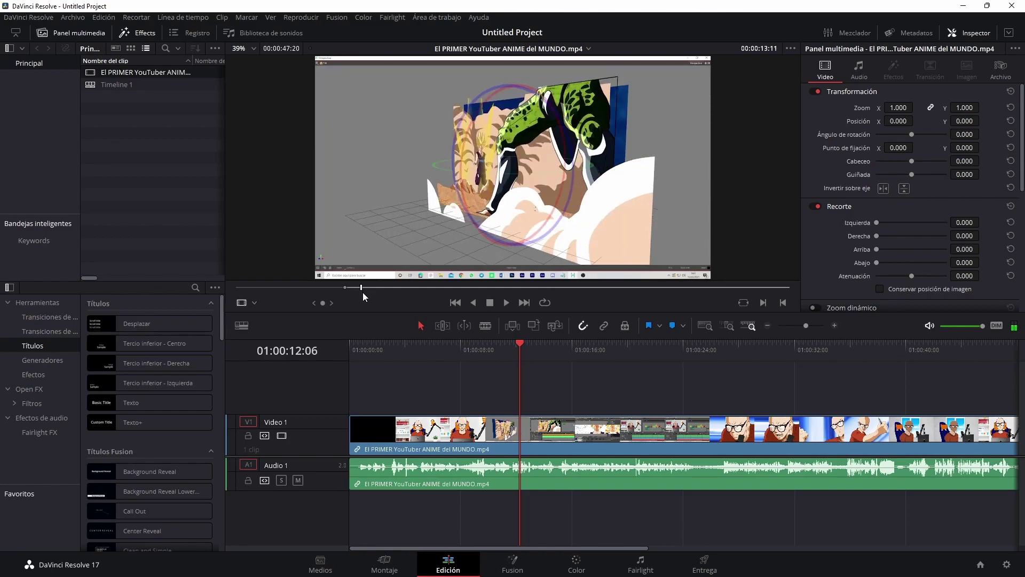
{"action": "key", "text": "o"}
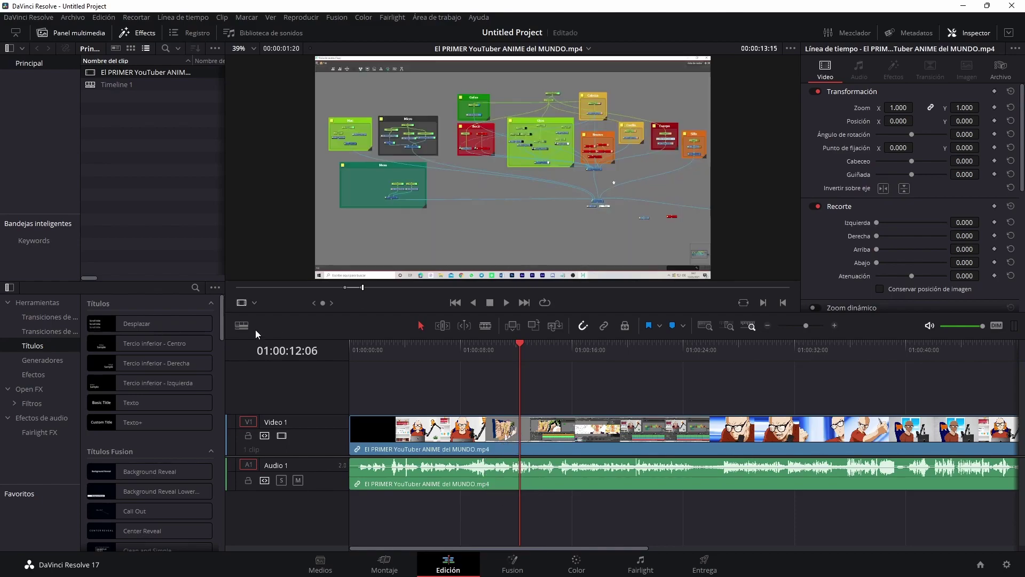
{"action": "left_click_drag", "start_coordinate": [345, 286], "coordinate": [363, 287]}
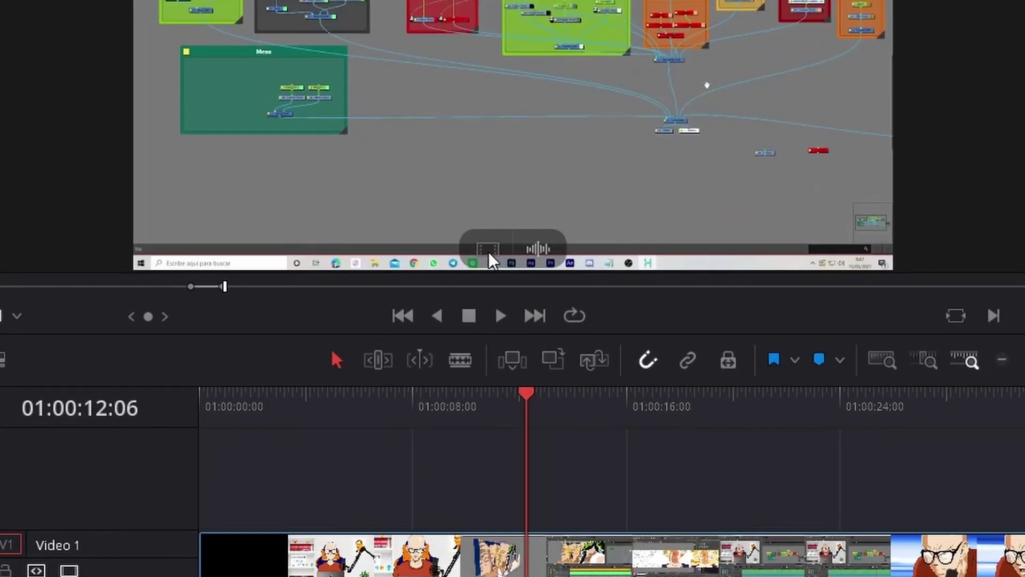
{"action": "left_click_drag", "start_coordinate": [488, 251], "coordinate": [504, 305]}
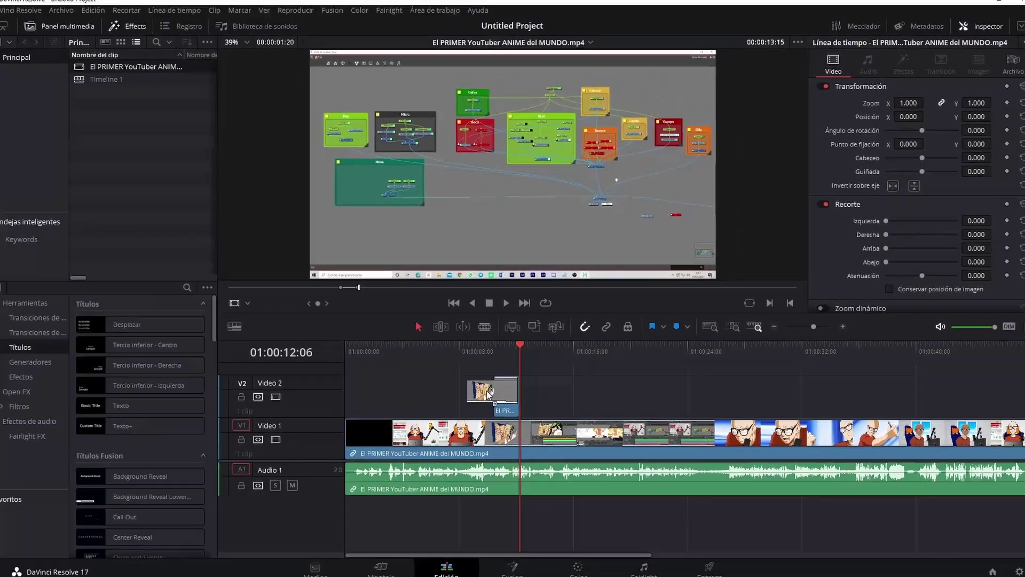
Drop the marked section on a new Video 2 track and preview from about 3 seconds.
{"action": "mouse_move", "coordinate": [504, 305]}
{"action": "left_mouse_down"}
{"action": "mouse_move", "coordinate": [457, 396]}
{"action": "mouse_move", "coordinate": [416, 398]}
{"action": "left_mouse_up"}
{"action": "left_click", "coordinate": [400, 350]}
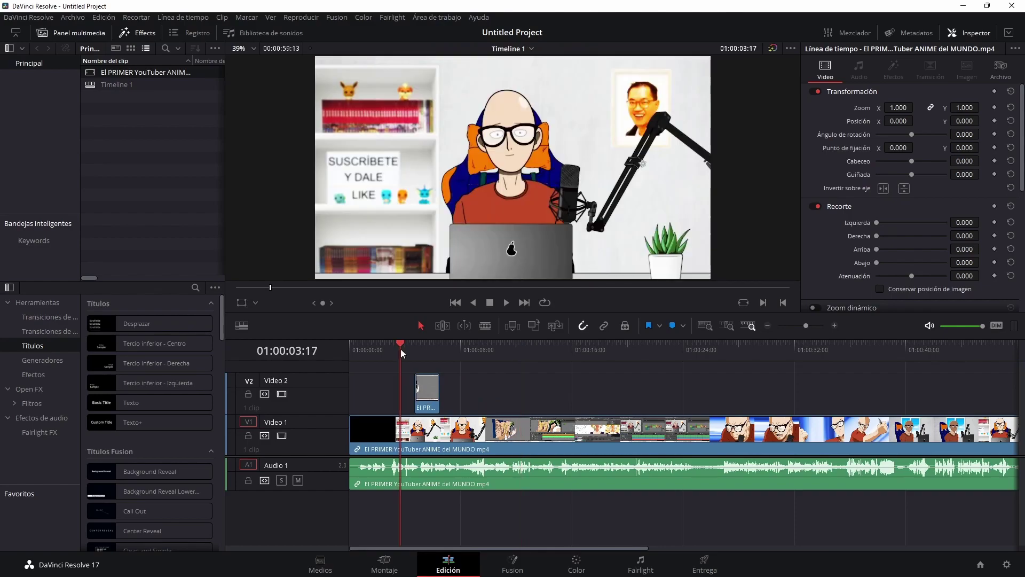
{"action": "key", "text": "space"}
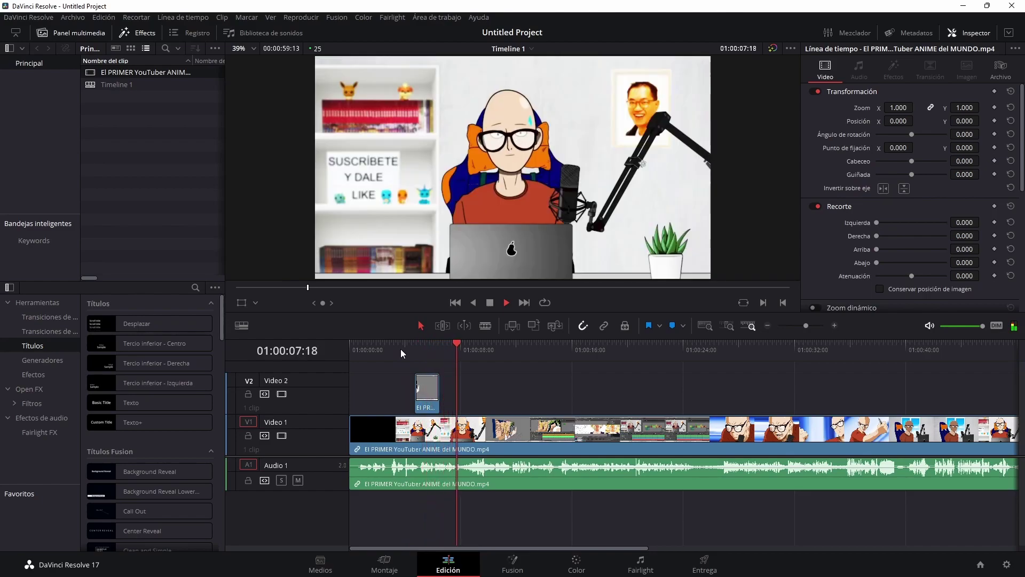
{"action": "key", "text": "space"}
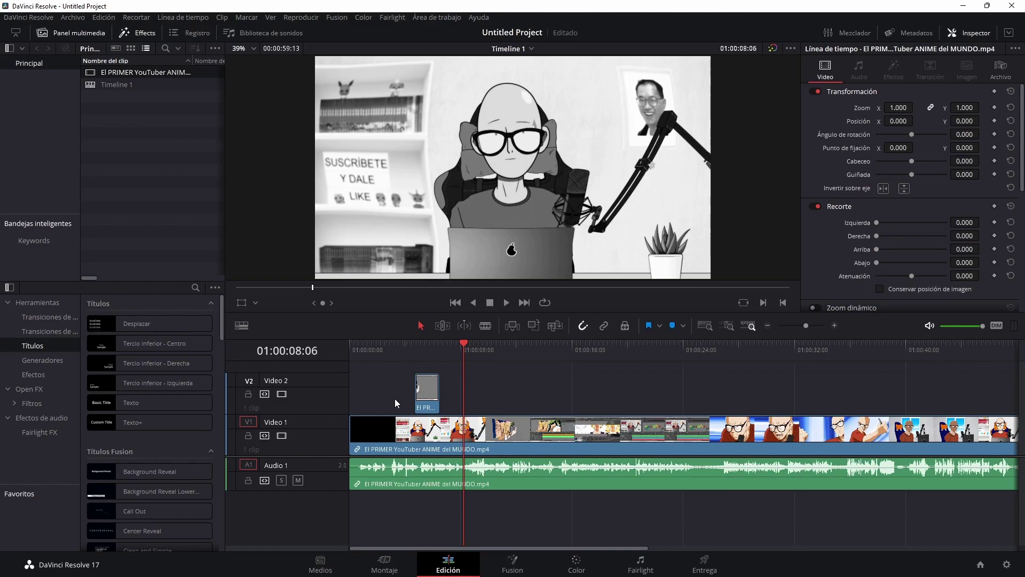
{"action": "left_click", "coordinate": [382, 426]}
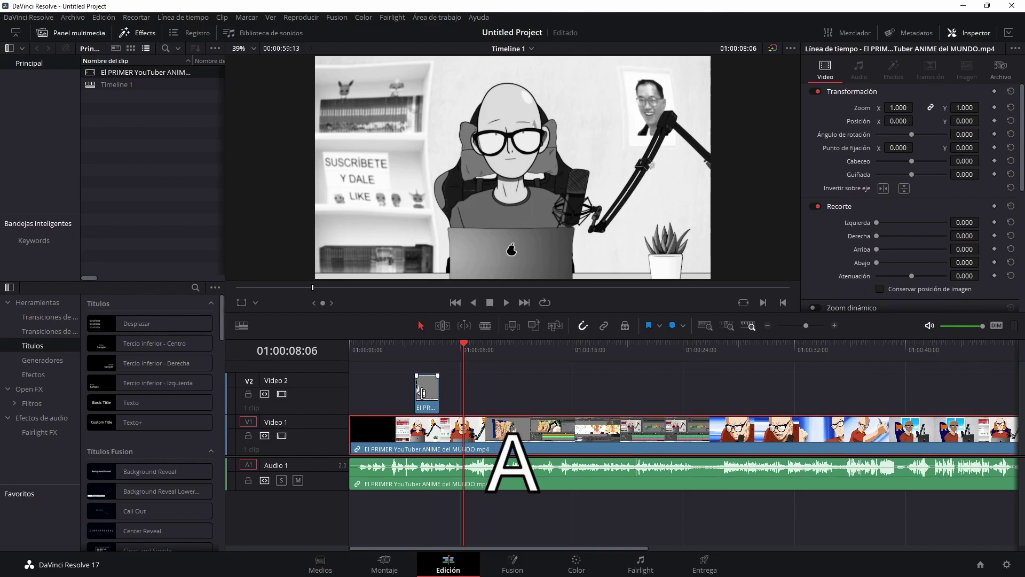
{"action": "key", "text": "b"}
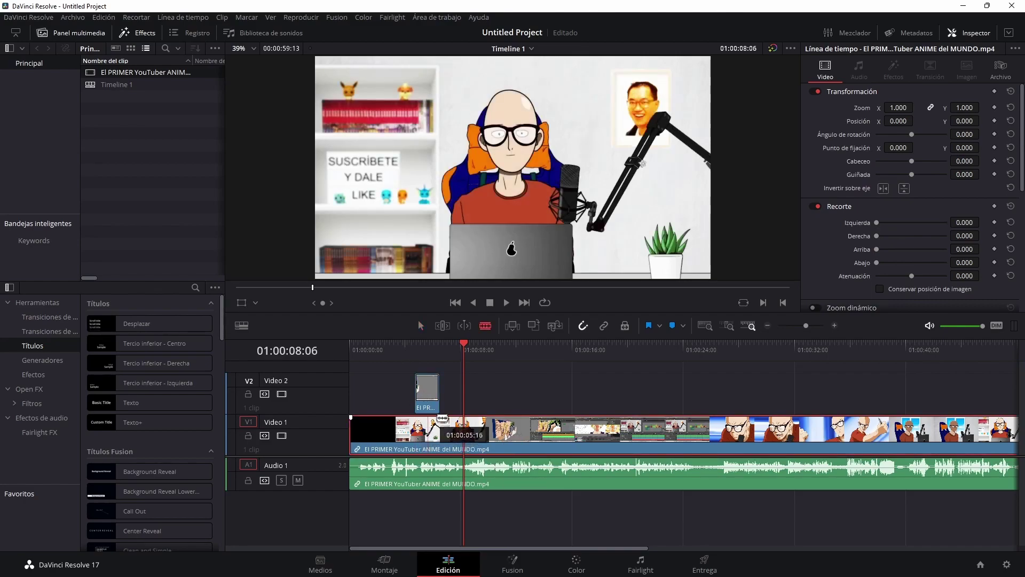
{"action": "left_click", "coordinate": [490, 430]}
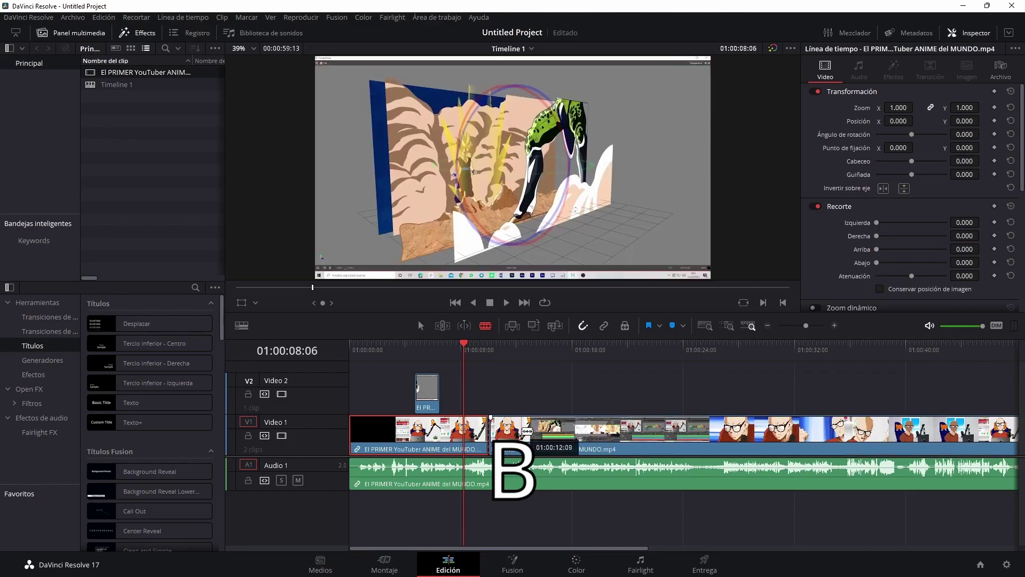
{"action": "left_click", "coordinate": [521, 427]}
{"action": "key", "text": "a"}
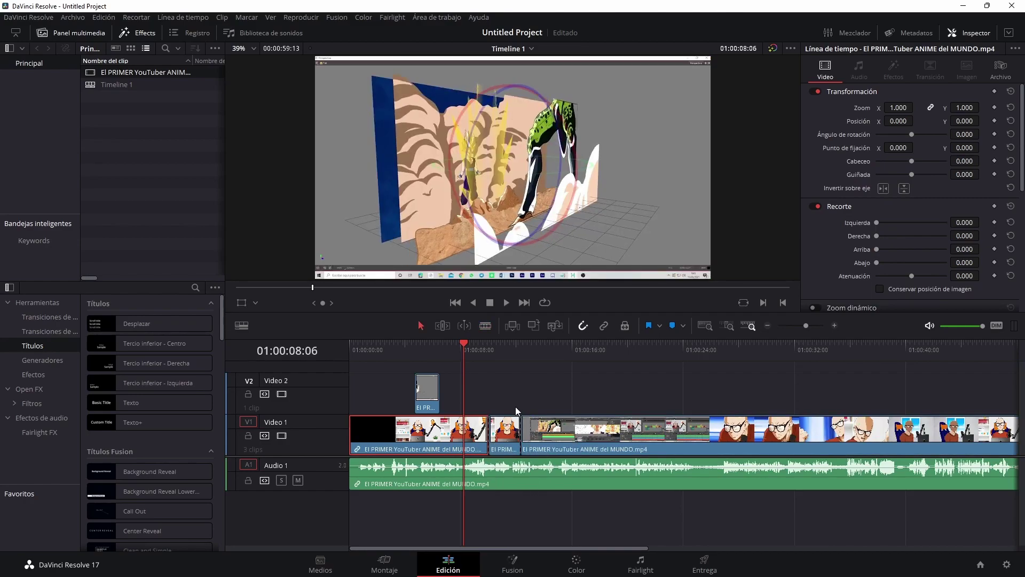
{"action": "mouse_move", "coordinate": [502, 443]}
{"action": "left_mouse_down"}
{"action": "mouse_move", "coordinate": [502, 404]}
{"action": "mouse_move", "coordinate": [502, 433]}
{"action": "left_mouse_up"}
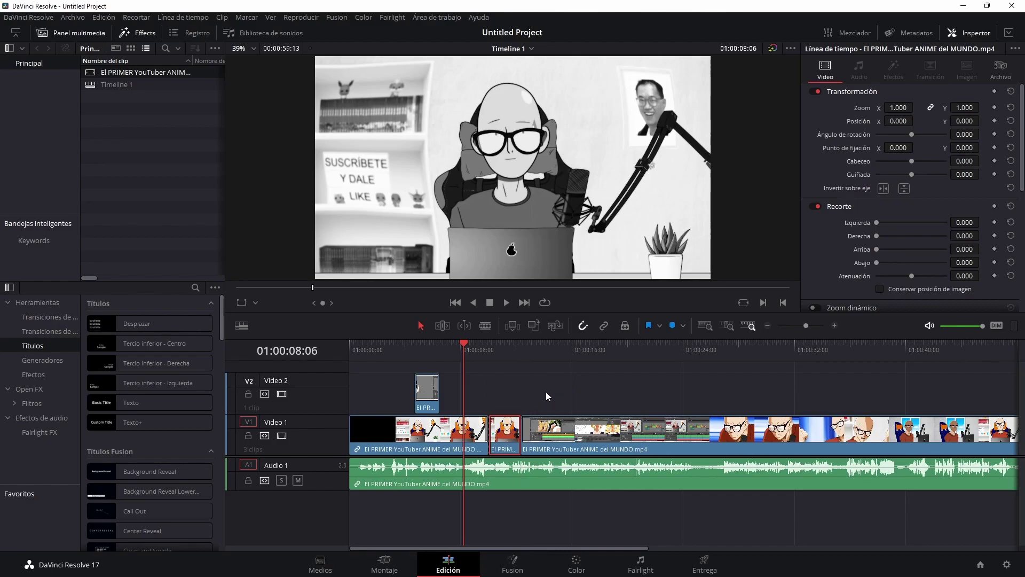
{"action": "key", "text": "ctrl+z"}
{"action": "key", "text": "ctrl+z"}
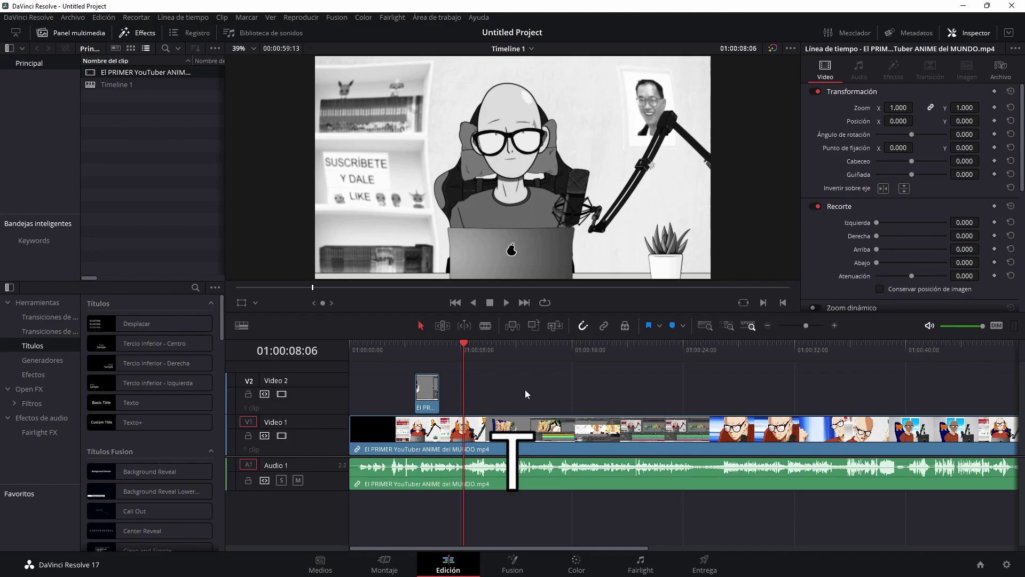
In Trim mode, slip the Video 2 clip a few frames, then enlarge the video tracks and zoom the timeline.
{"action": "key", "text": "t"}
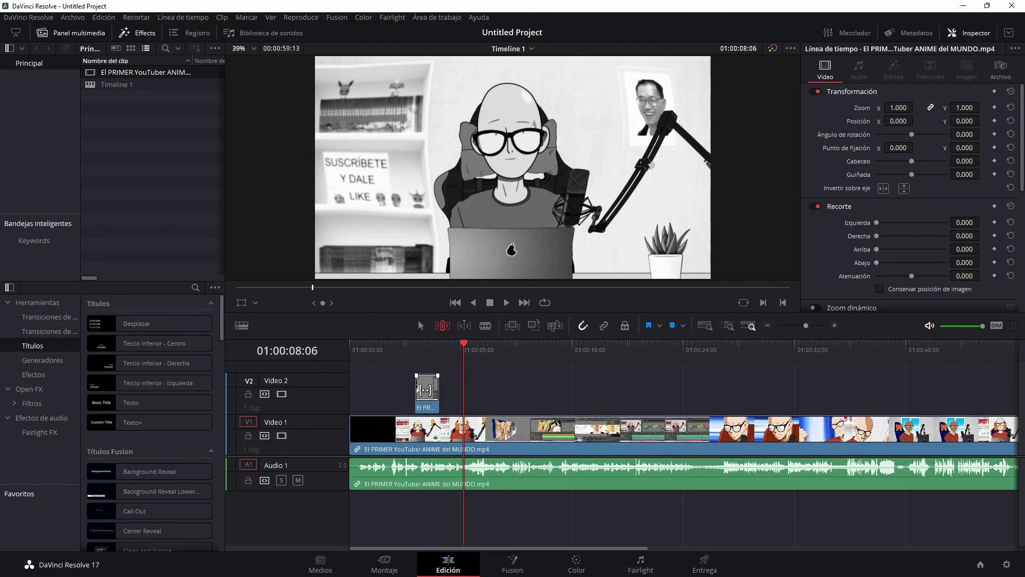
{"action": "left_click_drag", "start_coordinate": [425, 390], "coordinate": [431, 390]}
{"action": "left_click_drag", "start_coordinate": [311, 414], "coordinate": [311, 439]}
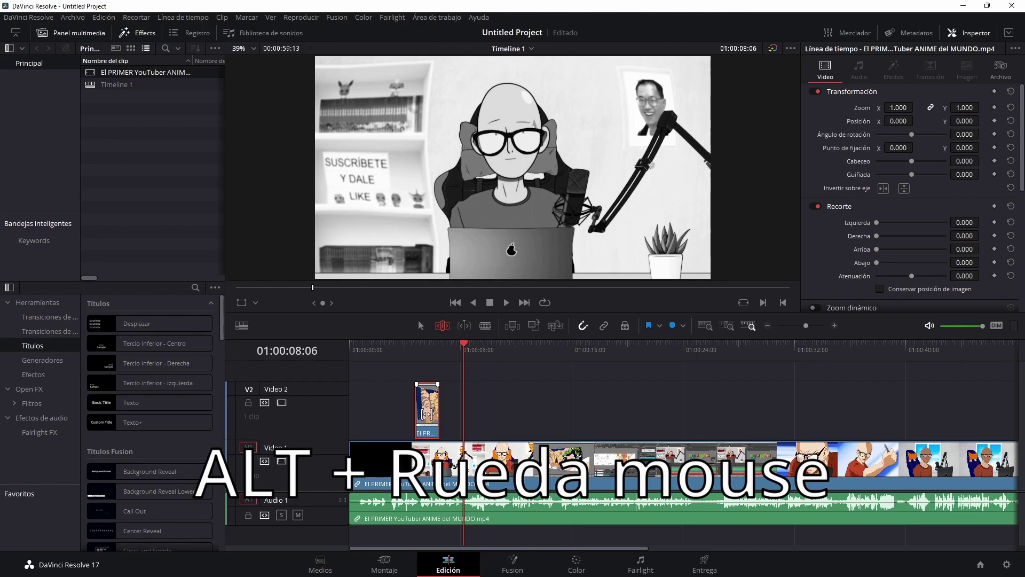
{"action": "scroll", "coordinate": [427, 414], "scroll_direction": "up", "scroll_amount": 2}
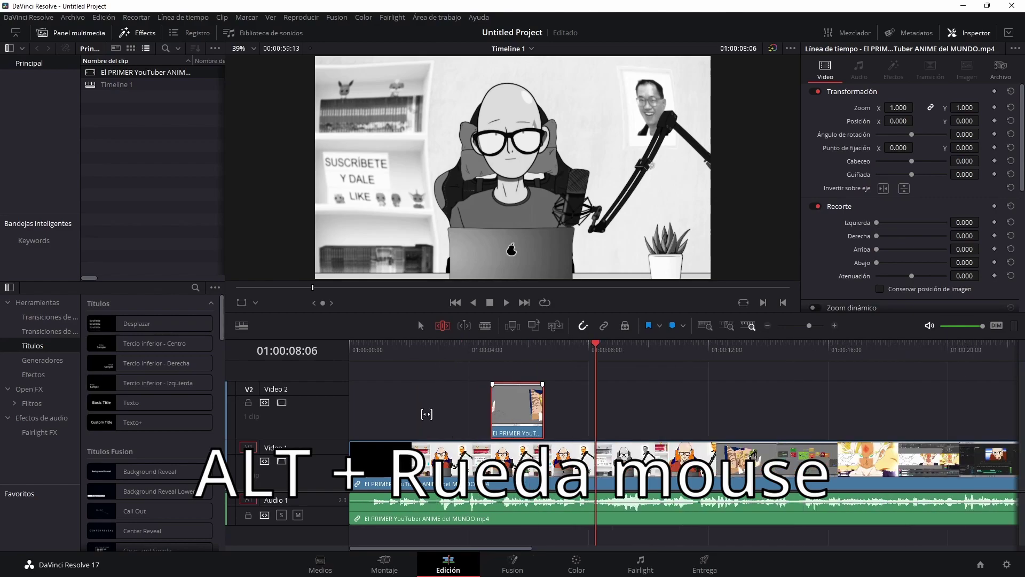
{"action": "scroll", "coordinate": [566, 427], "scroll_direction": "up", "scroll_amount": 2}
{"action": "scroll", "coordinate": [590, 430], "scroll_direction": "up", "scroll_amount": 1}
{"action": "scroll", "coordinate": [606, 427], "scroll_direction": "up", "scroll_amount": 1}
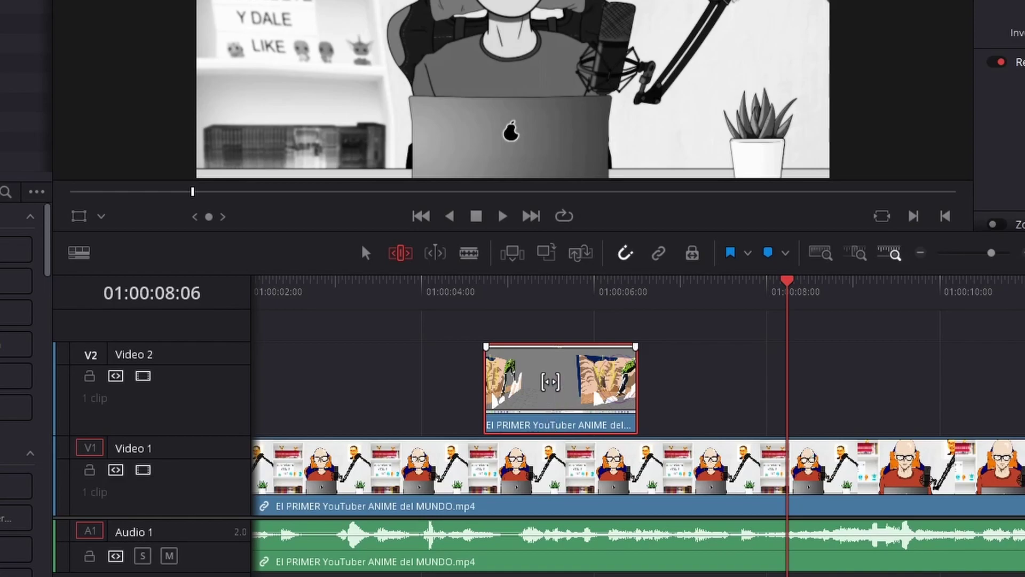
Slip the Video 2 clip's content earlier and preview around the four-second mark.
{"action": "mouse_move", "coordinate": [551, 382]}
{"action": "left_mouse_down"}
{"action": "mouse_move", "coordinate": [525, 387]}
{"action": "mouse_move", "coordinate": [521, 355]}
{"action": "left_mouse_up"}
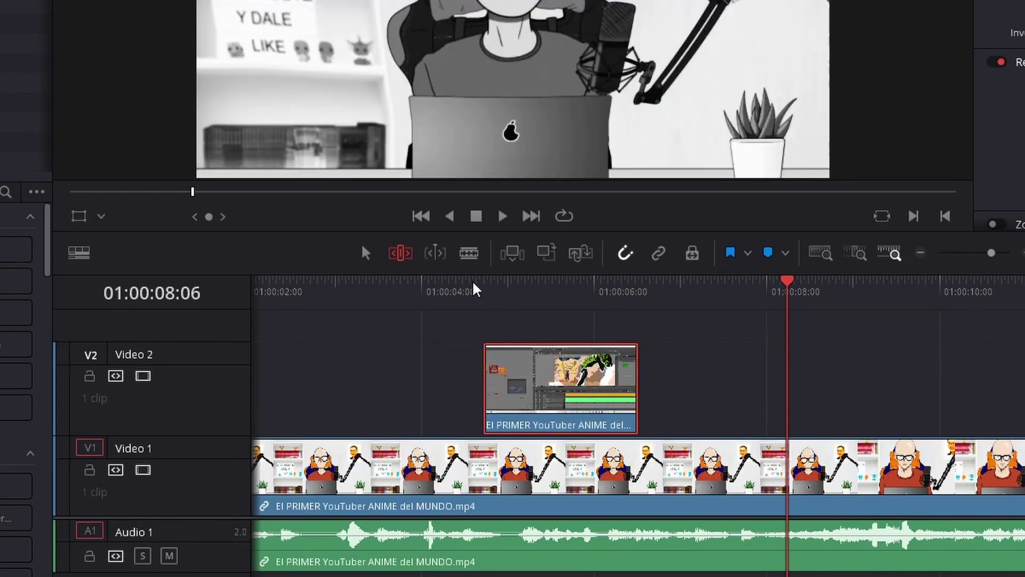
{"action": "left_click_drag", "start_coordinate": [481, 288], "coordinate": [468, 295]}
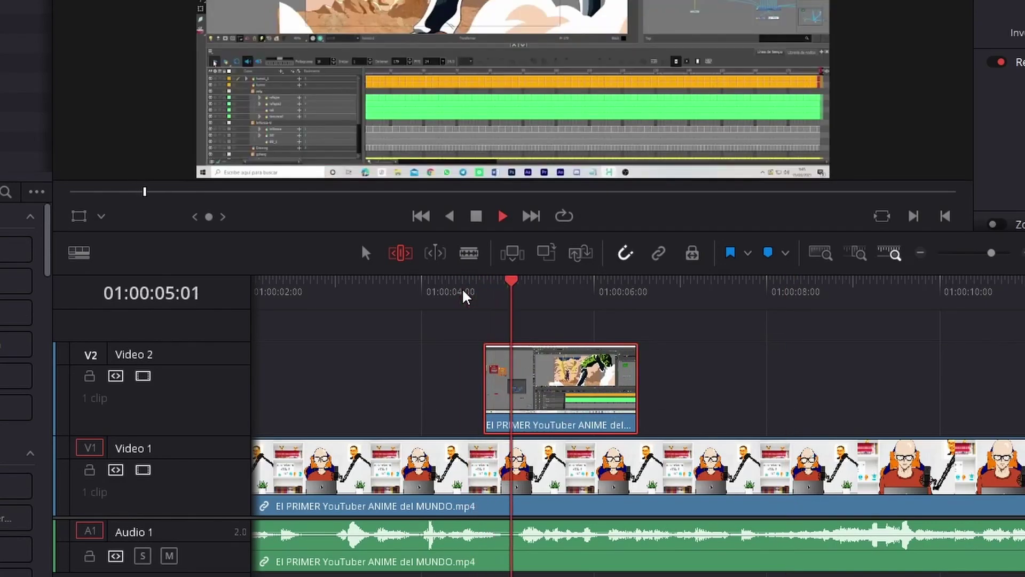
{"action": "key", "text": "space"}
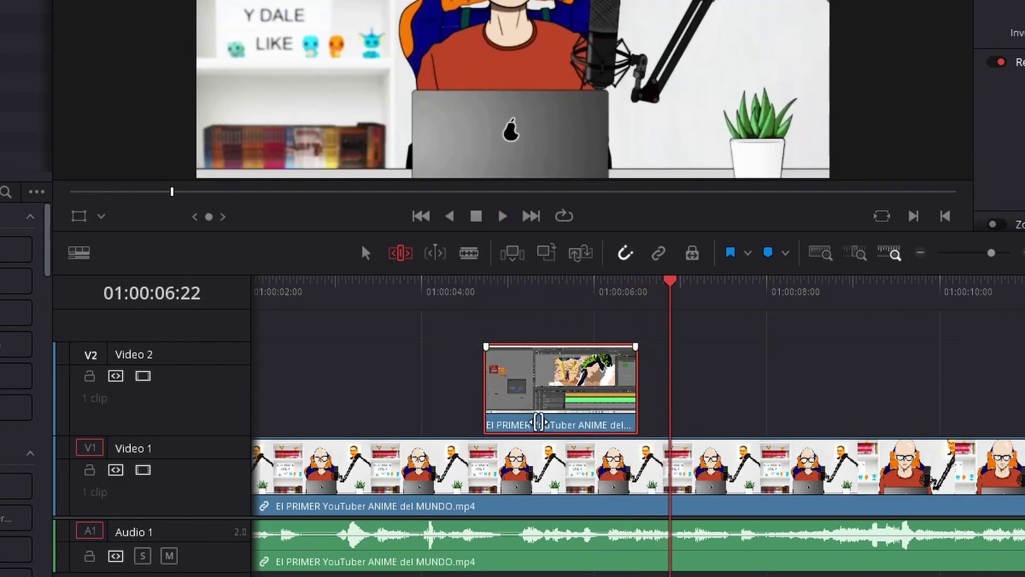
Slide the Video 2 clip so it starts just after 01:00:04:00.
{"action": "left_click_drag", "start_coordinate": [538, 423], "coordinate": [497, 423]}
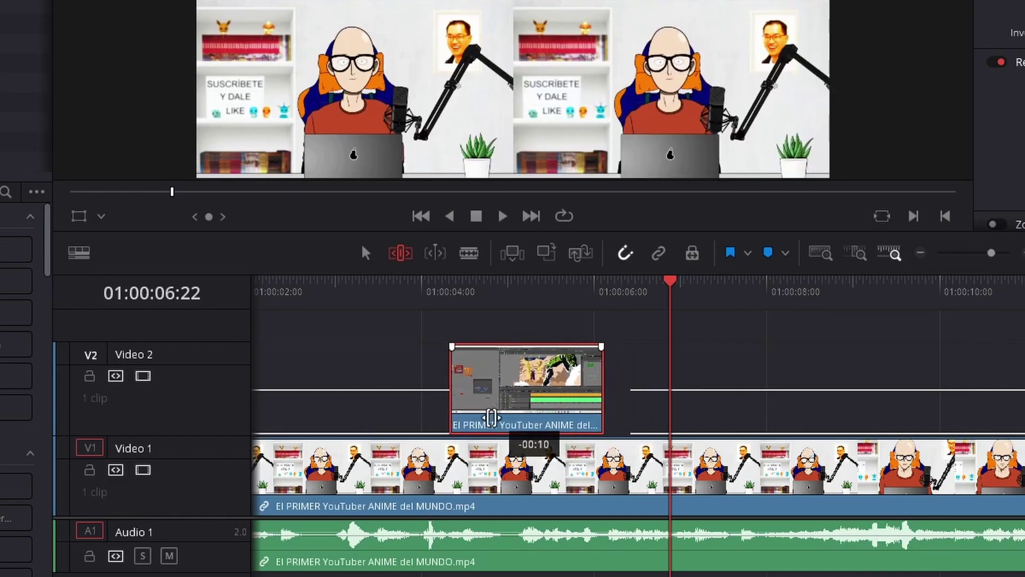
{"action": "mouse_move", "coordinate": [497, 423]}
{"action": "left_mouse_down"}
{"action": "mouse_move", "coordinate": [472, 397]}
{"action": "mouse_move", "coordinate": [783, 382]}
{"action": "left_mouse_up"}
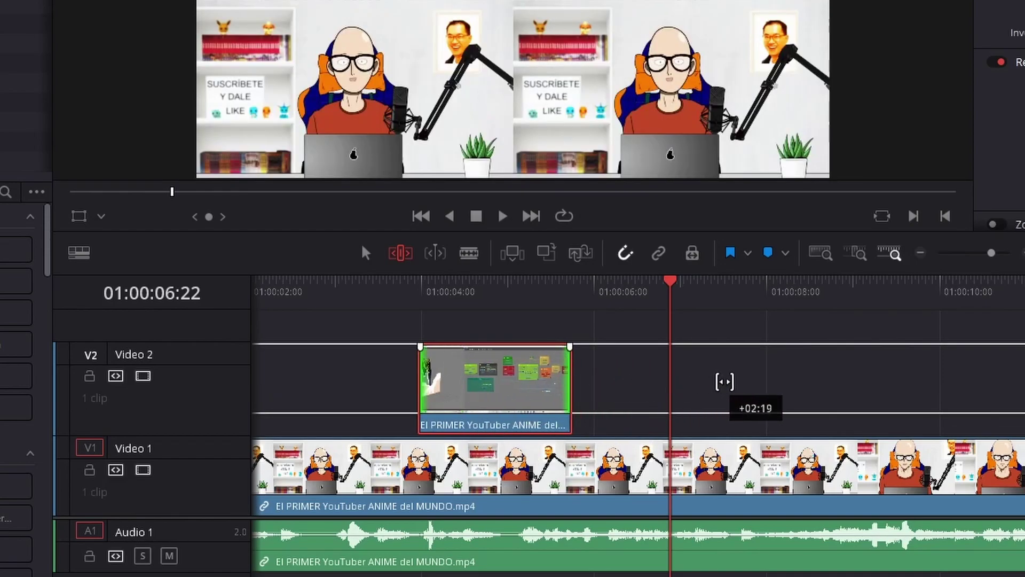
{"action": "left_click_drag", "start_coordinate": [516, 426], "coordinate": [529, 428]}
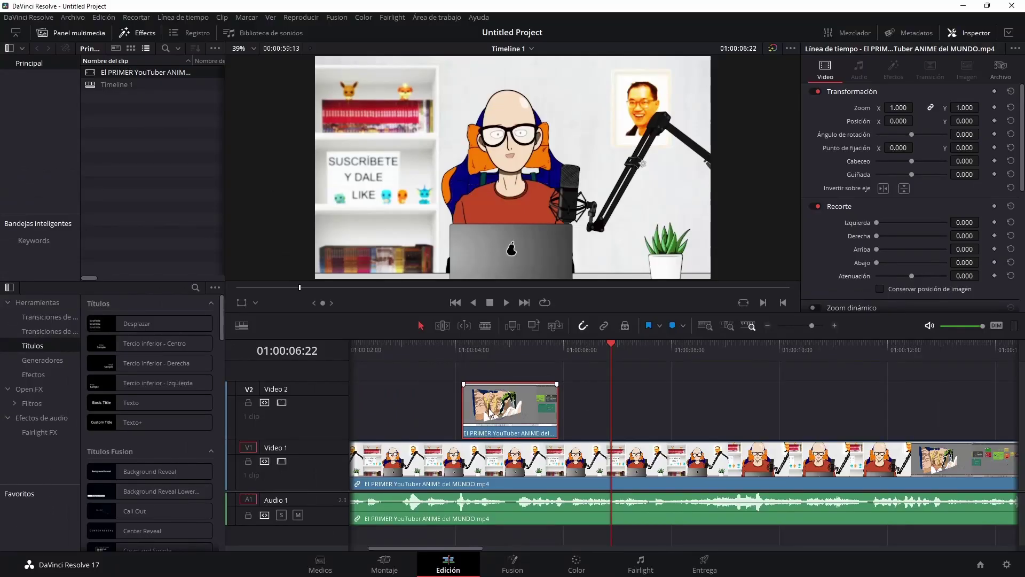
{"action": "mouse_move", "coordinate": [490, 413]}
{"action": "left_mouse_down"}
{"action": "mouse_move", "coordinate": [515, 414]}
{"action": "mouse_move", "coordinate": [505, 412]}
{"action": "left_mouse_up"}
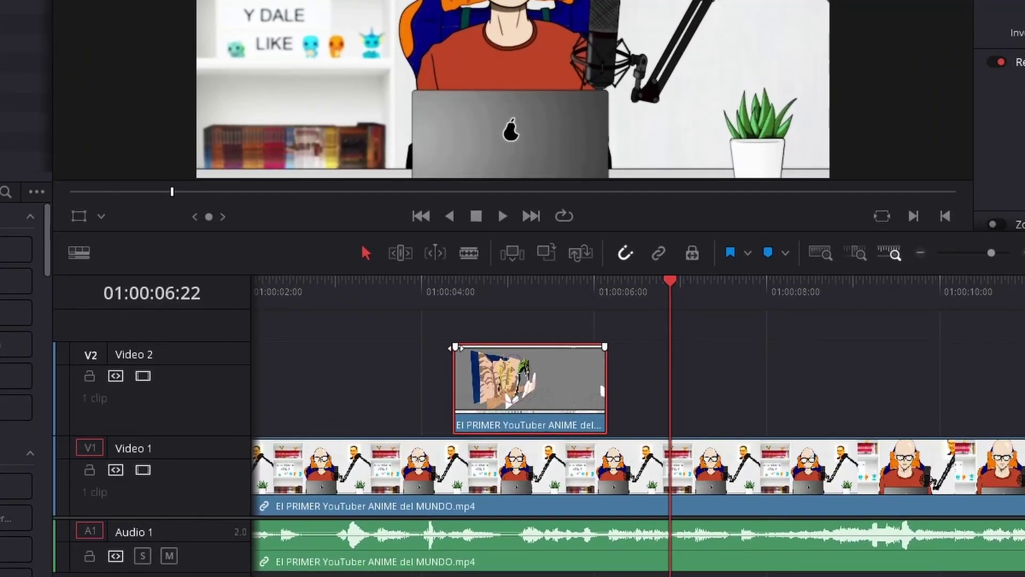
Adjust the start and end of the Video 2 overlay clip and preview from the four-second mark.
{"action": "left_click_drag", "start_coordinate": [451, 348], "coordinate": [483, 352]}
{"action": "left_click_drag", "start_coordinate": [596, 351], "coordinate": [579, 346]}
{"action": "left_click", "coordinate": [426, 298]}
{"action": "key", "text": "space"}
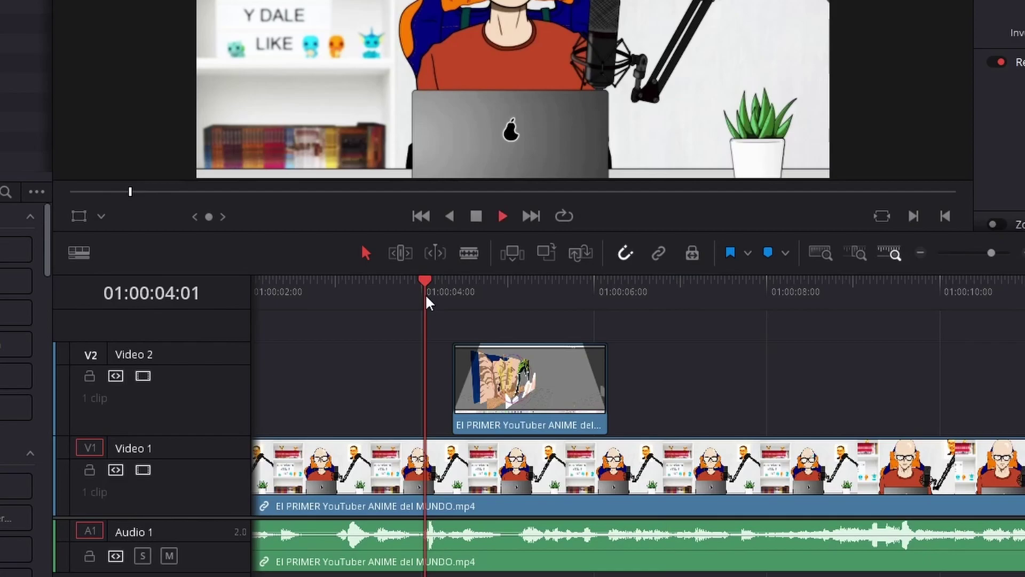
{"action": "left_click", "coordinate": [426, 297]}
{"action": "key", "text": "space"}
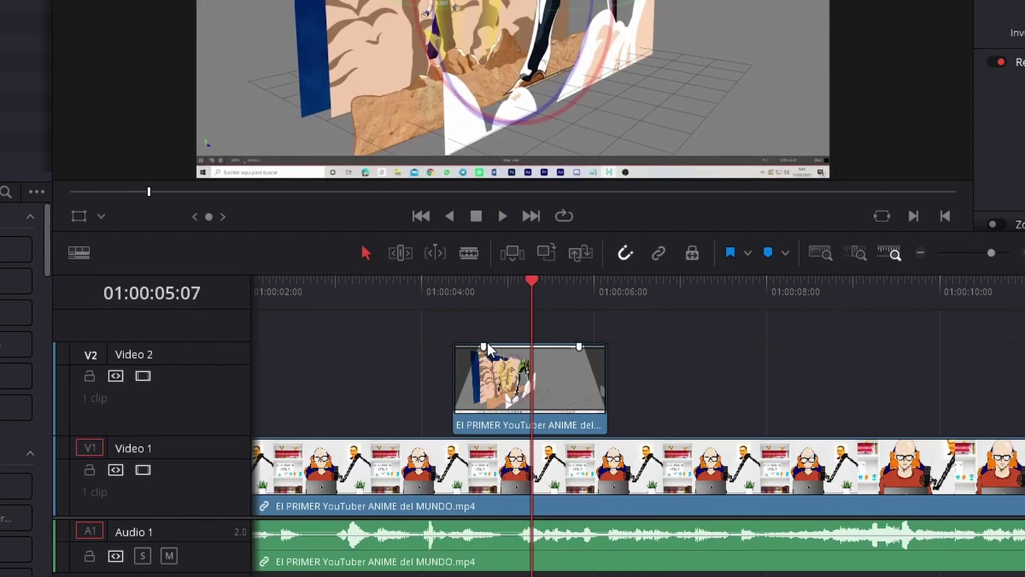
Give the overlay clip a fade-in of about 14 frames and a fade-out at its end.
{"action": "left_click_drag", "start_coordinate": [457, 346], "coordinate": [506, 346]}
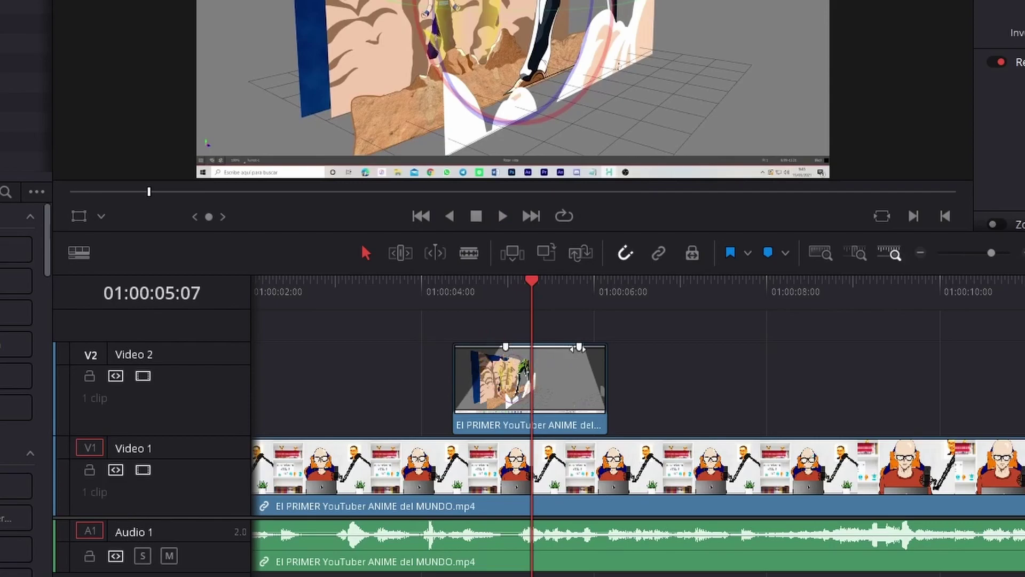
{"action": "left_click_drag", "start_coordinate": [580, 346], "coordinate": [557, 346]}
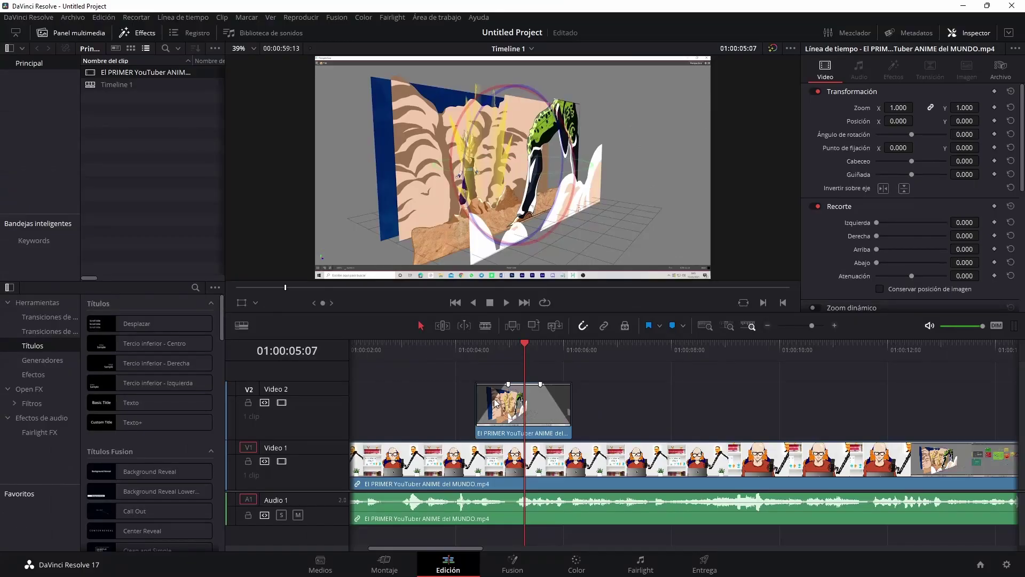
{"action": "left_click", "coordinate": [500, 398]}
{"action": "left_click_drag", "start_coordinate": [507, 384], "coordinate": [507, 384]}
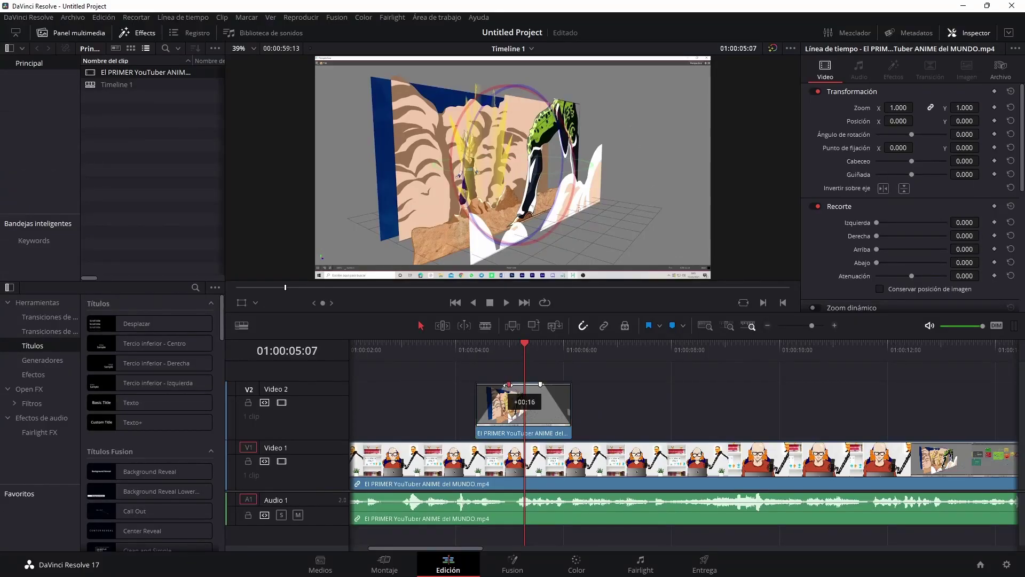
Review the fades from about 4 seconds, then delete the overlay clip from Video 2.
{"action": "left_click", "coordinate": [497, 405]}
{"action": "left_click", "coordinate": [457, 345]}
{"action": "key", "text": "space"}
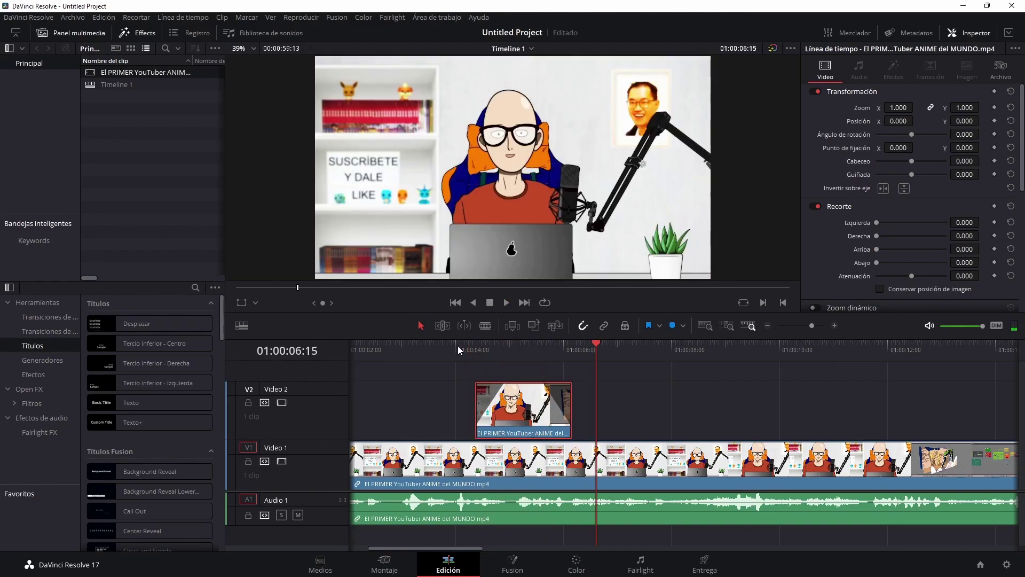
{"action": "left_click", "coordinate": [499, 345]}
{"action": "key", "text": "Delete"}
Blade the main clip at 01:00:04:20 and slightly later, and ripple-delete the middle piece.
{"action": "key", "text": "b"}
{"action": "left_click", "coordinate": [514, 459]}
{"action": "left_click", "coordinate": [577, 459]}
{"action": "key", "text": "a"}
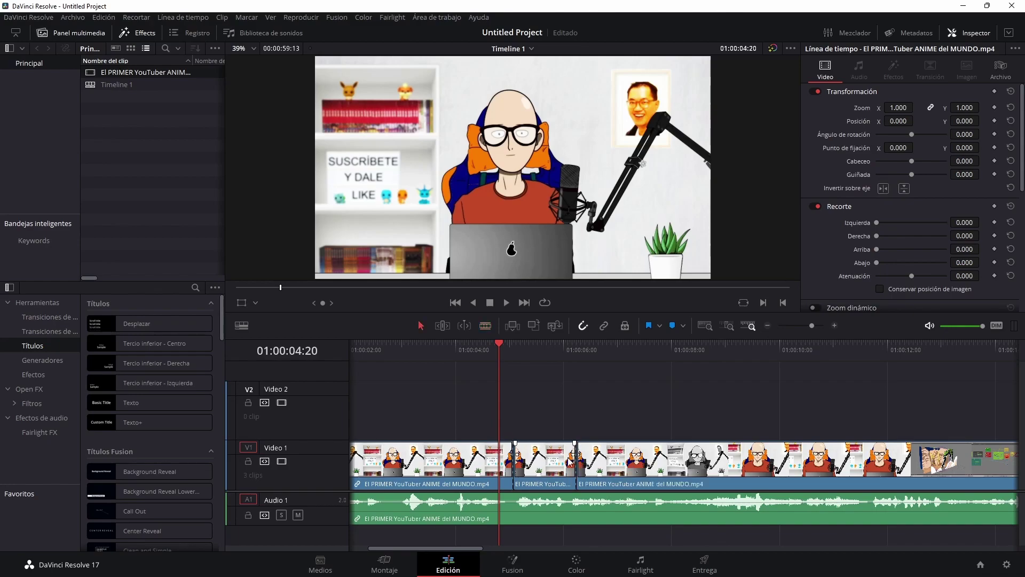
{"action": "left_click", "coordinate": [540, 465]}
{"action": "key", "text": "BackSpace"}
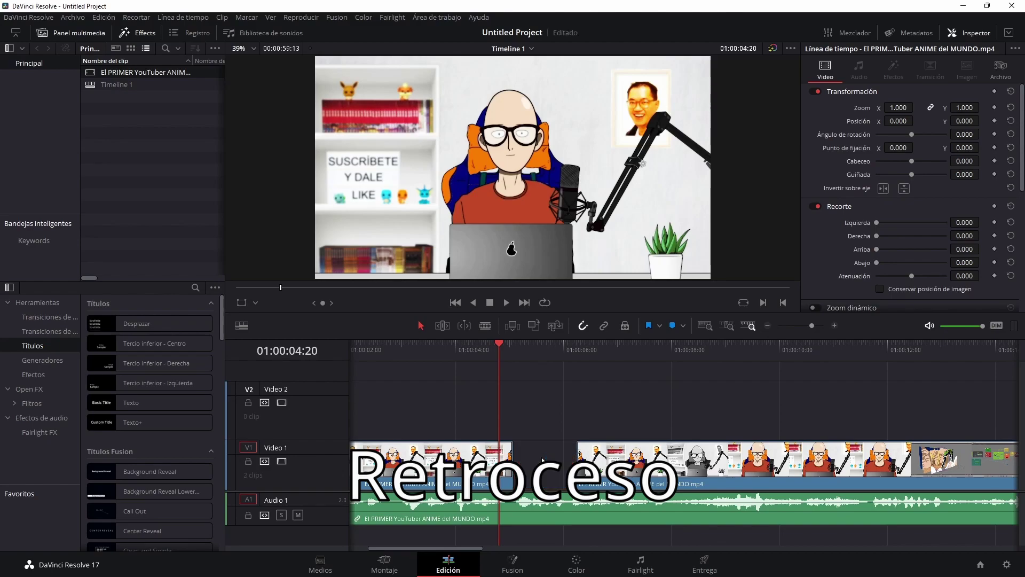
{"action": "key", "text": "ctrl+z"}
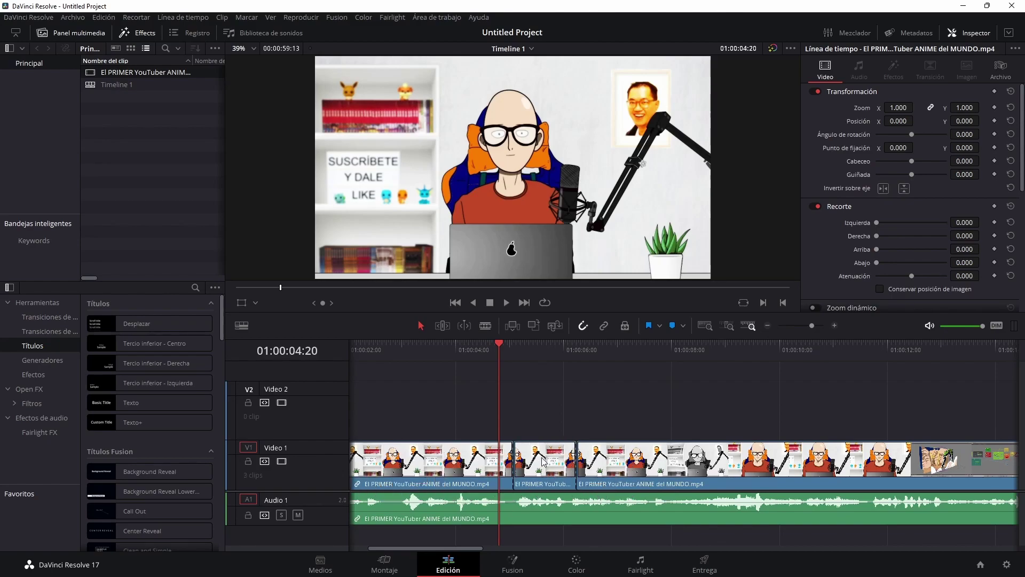
{"action": "key", "text": "Delete"}
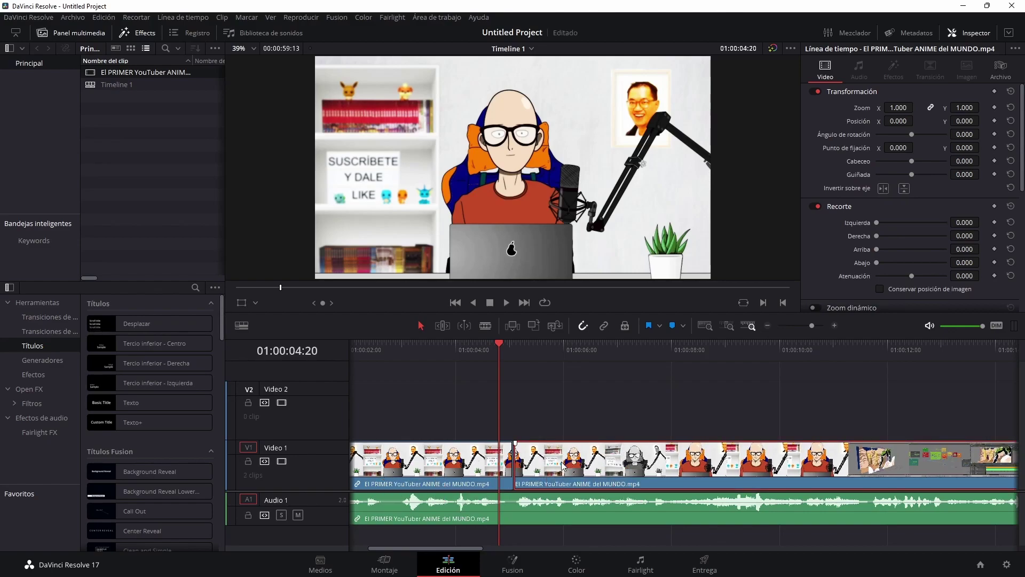
{"action": "key", "text": "ctrl+z"}
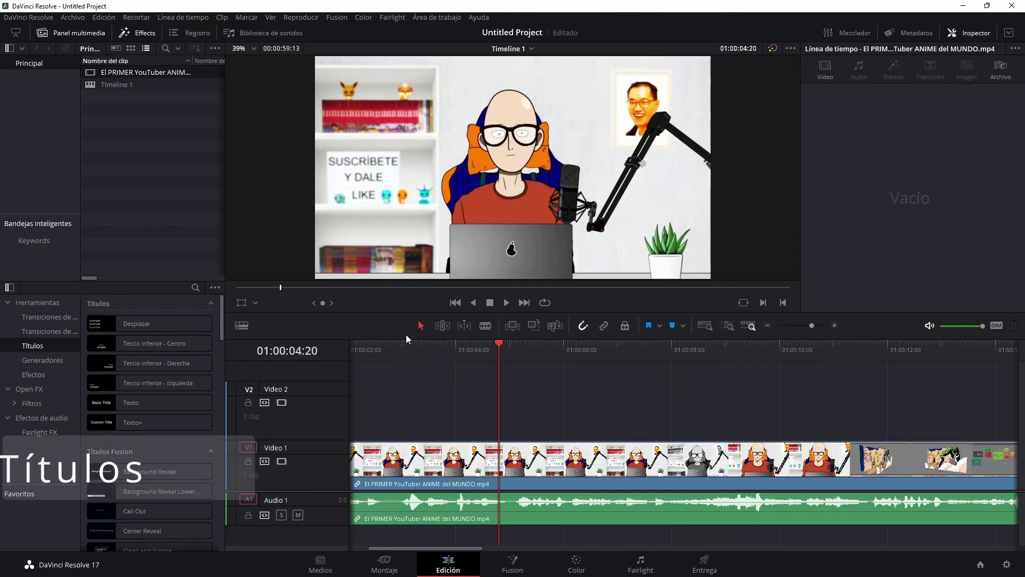
Hide the Media Pool and place the Clean and Simple title on Video 2 at about 01:00:04.
{"action": "left_click", "coordinate": [50, 317]}
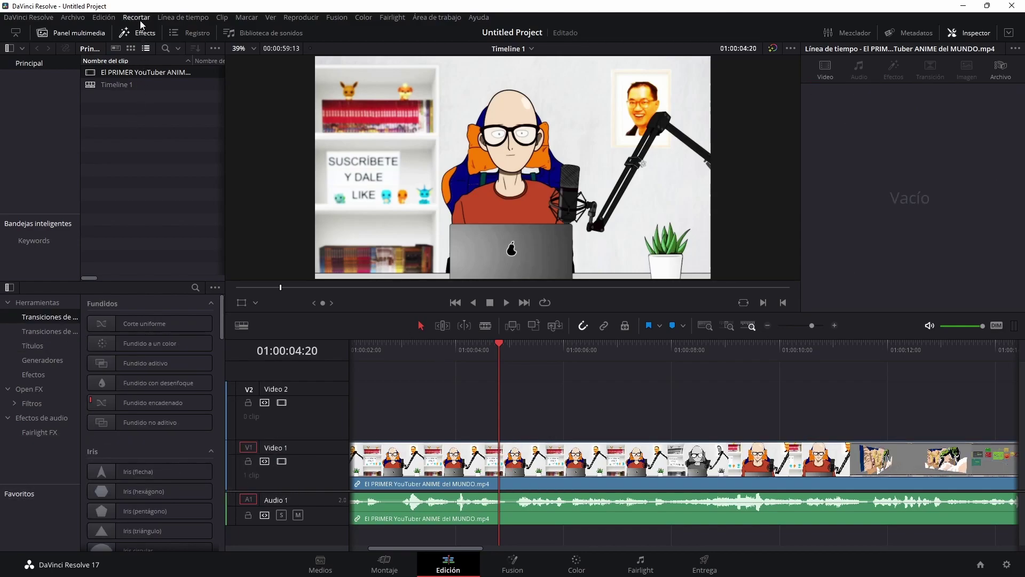
{"action": "left_click", "coordinate": [76, 35]}
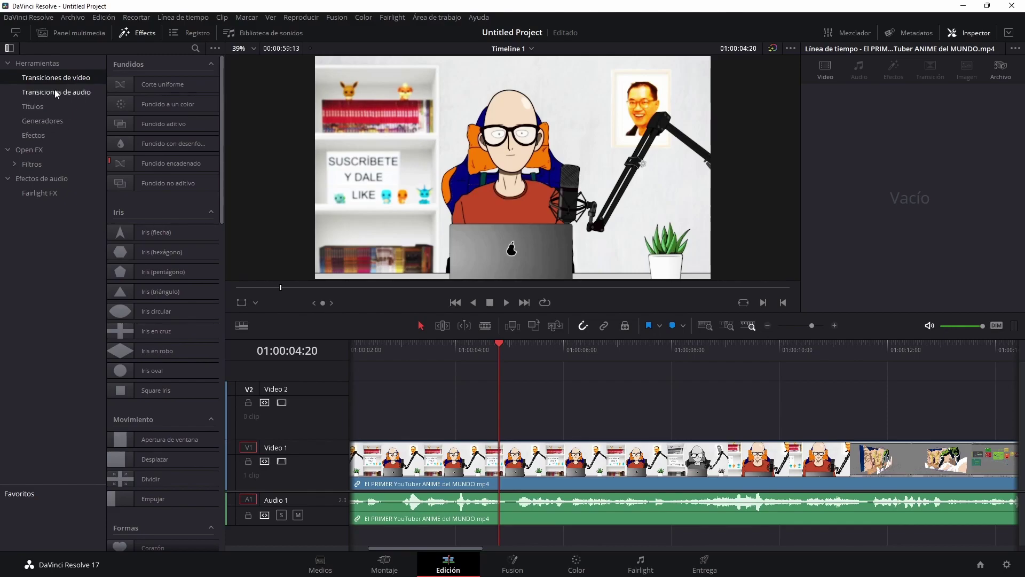
{"action": "left_click", "coordinate": [37, 108]}
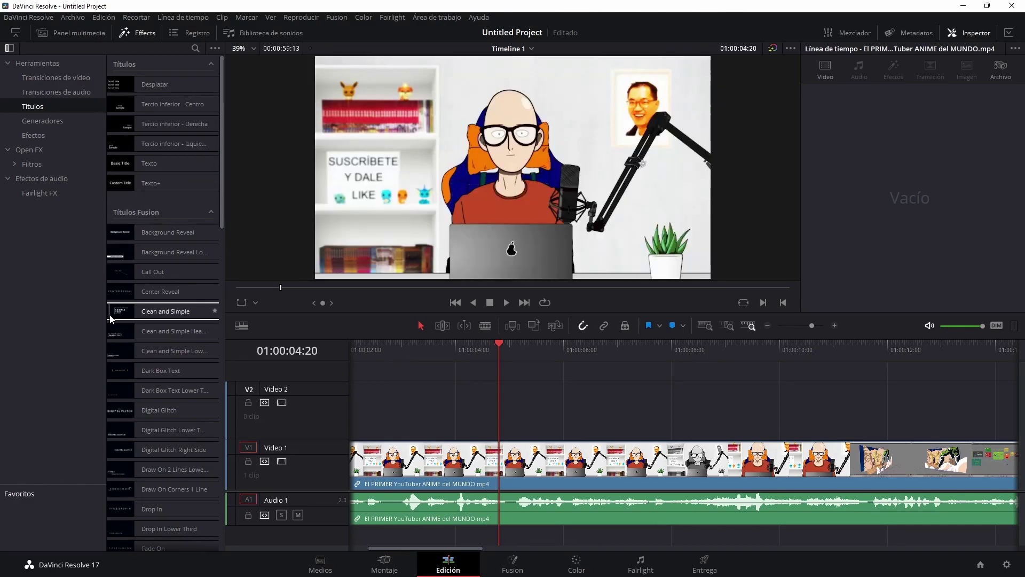
{"action": "left_click_drag", "start_coordinate": [116, 314], "coordinate": [459, 418]}
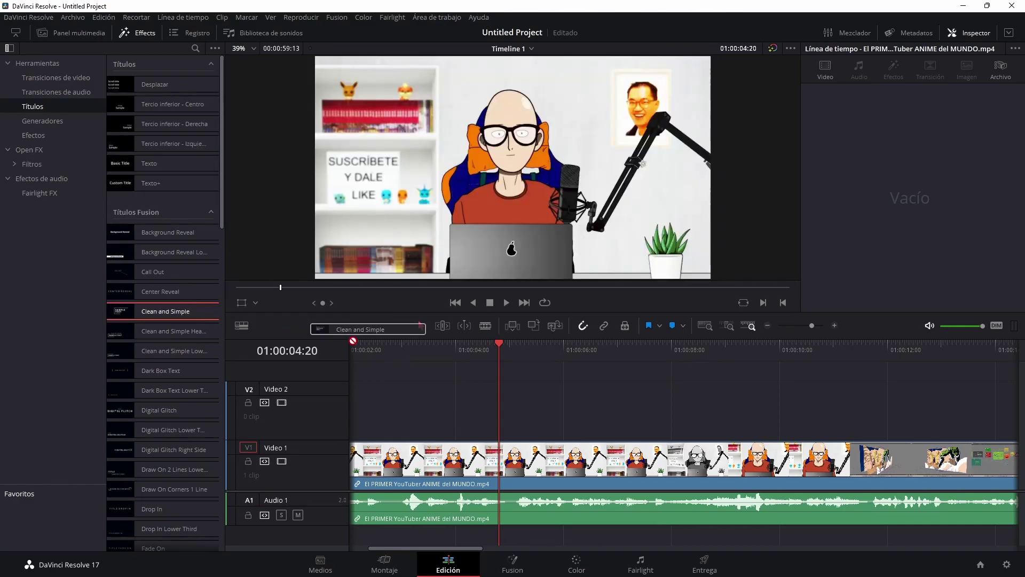
{"action": "left_click", "coordinate": [477, 400]}
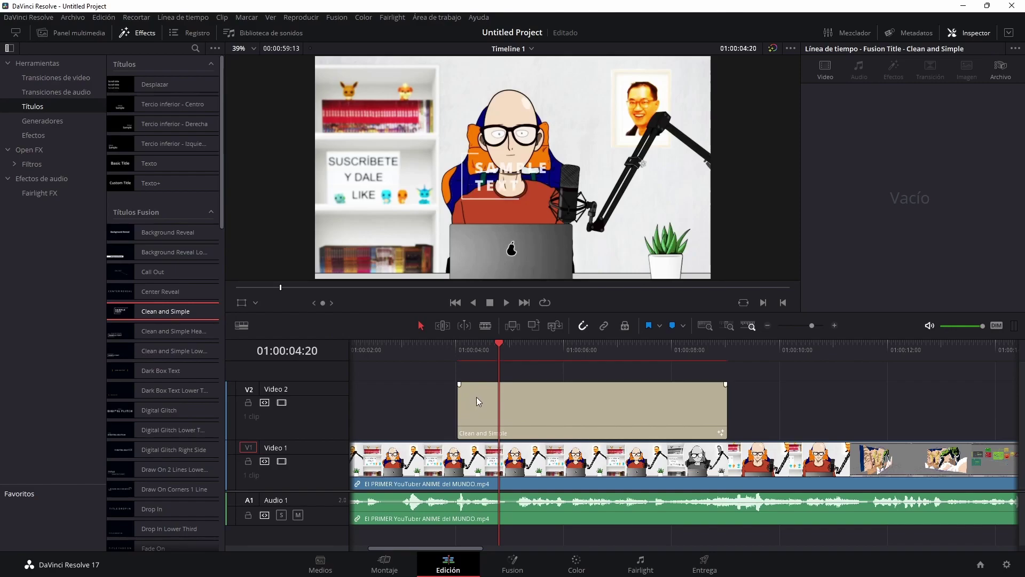
Replace the title's small text with 'VIDEO DE PRUEBA' and copy it.
{"action": "left_click", "coordinate": [524, 405]}
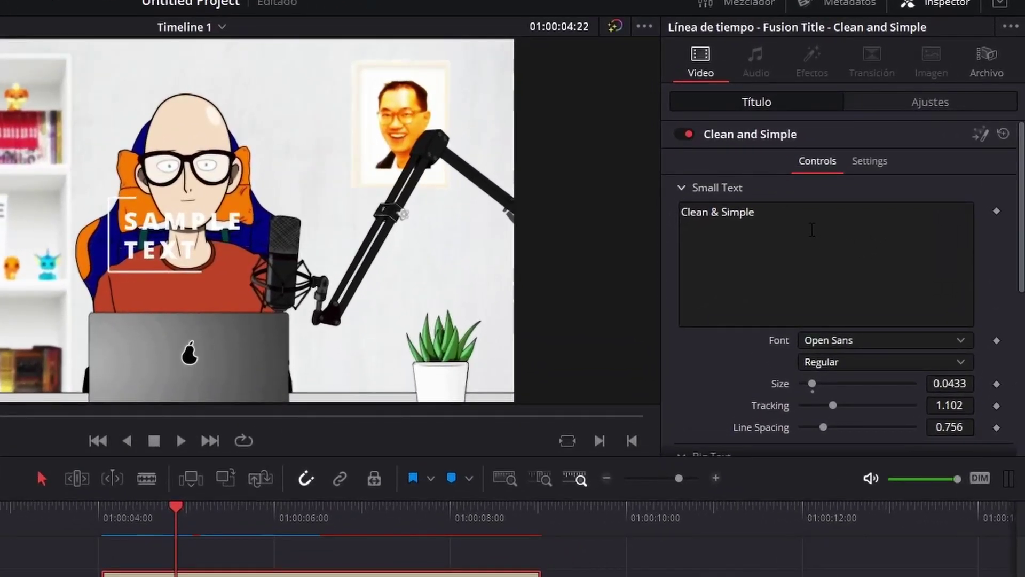
{"action": "left_click", "coordinate": [811, 230]}
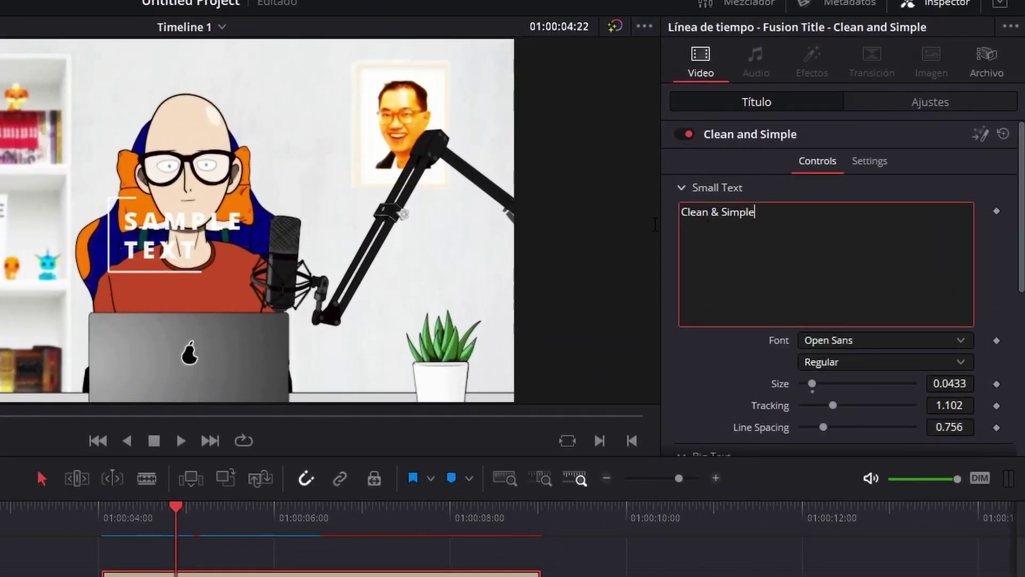
{"action": "key", "text": "ctrl+a"}
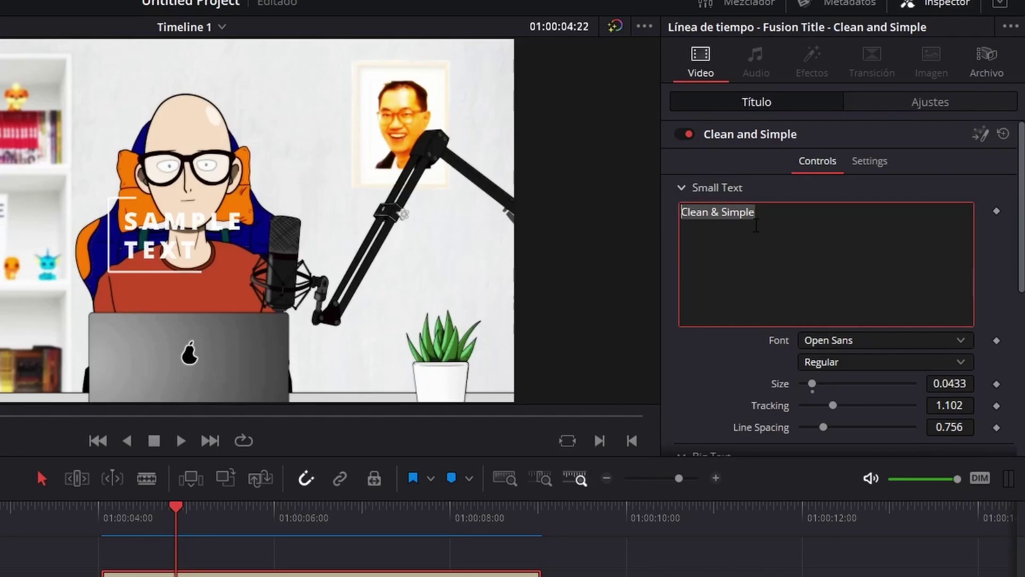
{"action": "type", "text": "V"}
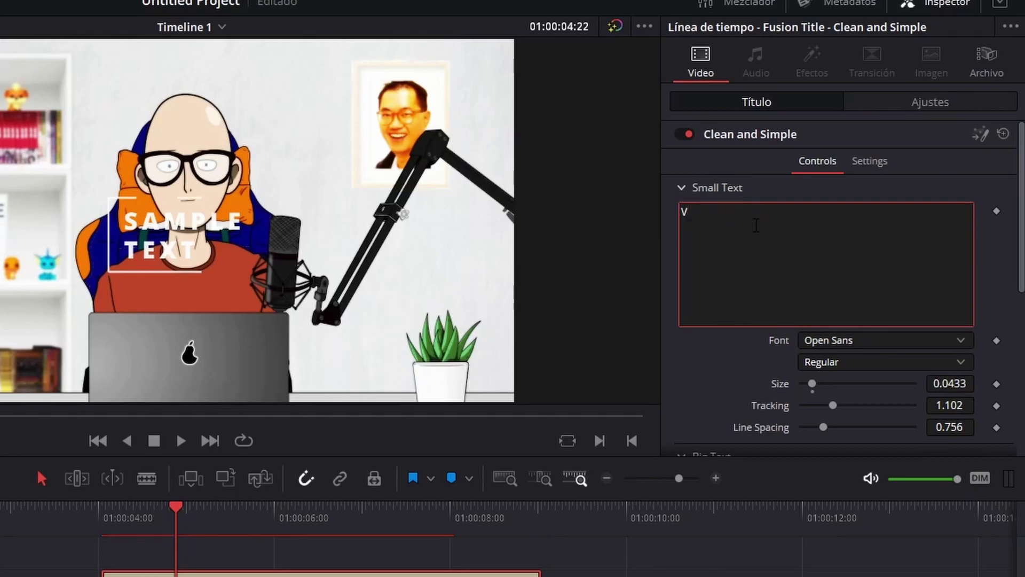
{"action": "type", "text": "IDEO"}
{"action": "type", "text": " DE PRUEBA"}
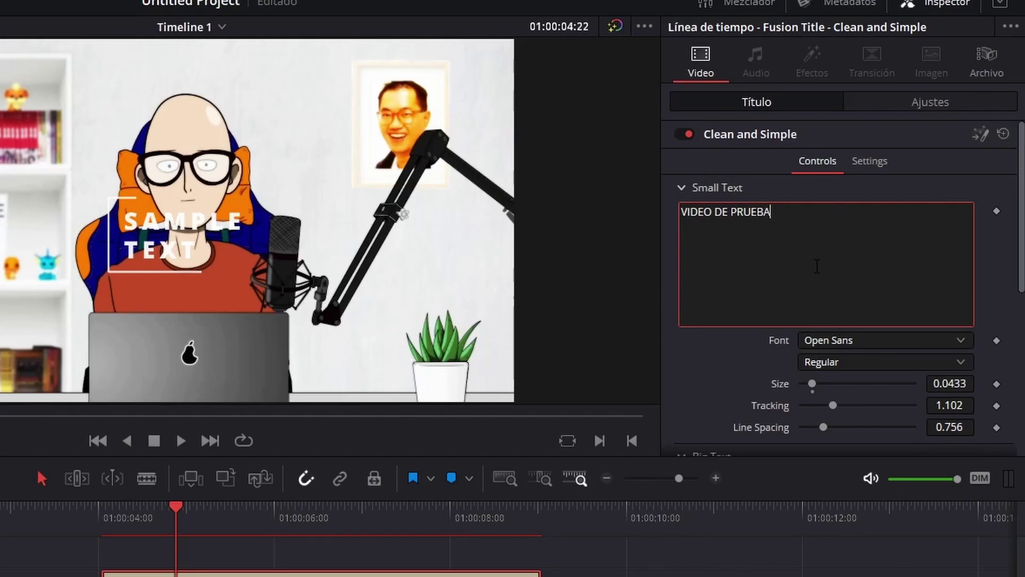
{"action": "left_click", "coordinate": [342, 574]}
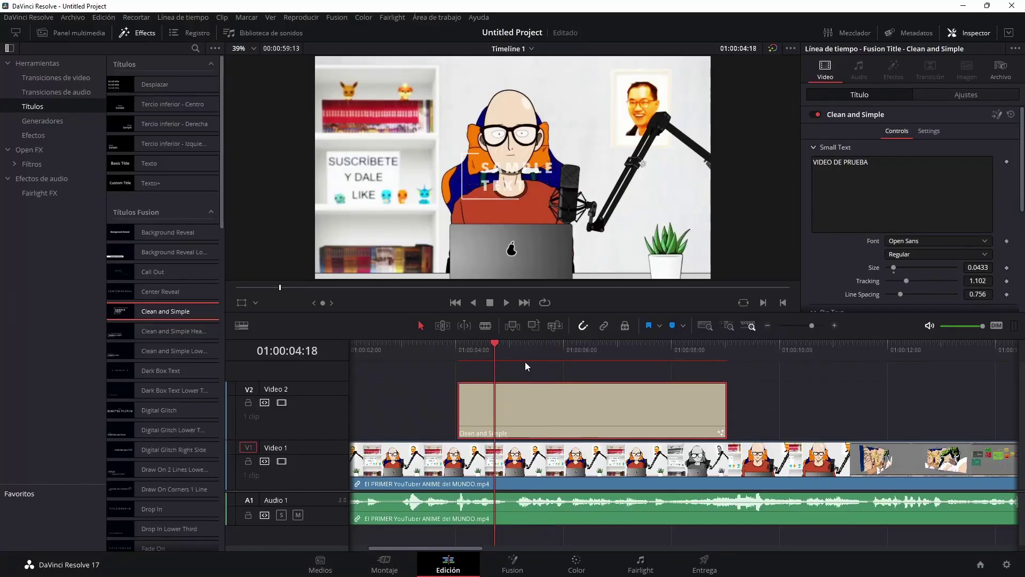
{"action": "left_click", "coordinate": [528, 350]}
{"action": "scroll", "coordinate": [855, 217], "scroll_direction": "down", "scroll_amount": 3}
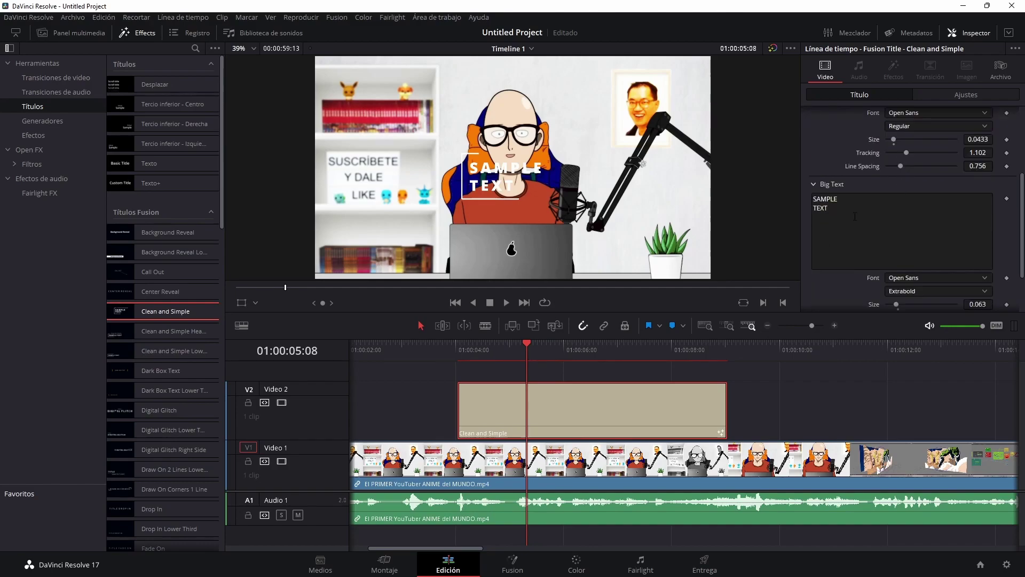
{"action": "scroll", "coordinate": [855, 216], "scroll_direction": "up", "scroll_amount": 3}
{"action": "key", "text": "ctrl+a"}
{"action": "key", "text": "ctrl+c"}
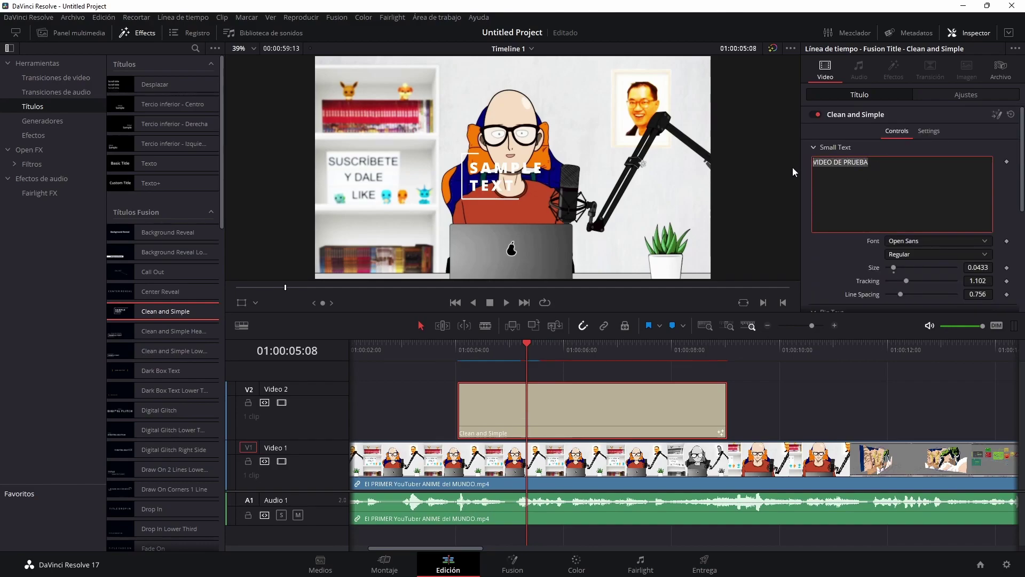
{"action": "scroll", "coordinate": [855, 216], "scroll_direction": "down", "scroll_amount": 3}
Paste 'VIDEO DE PRUEBA' into the big text, breaking it onto two lines after DE.
{"action": "left_click", "coordinate": [835, 227]}
{"action": "key", "text": "ctrl+a"}
{"action": "key", "text": "ctrl+v"}
{"action": "left_click", "coordinate": [844, 231]}
{"action": "key", "text": "Return"}
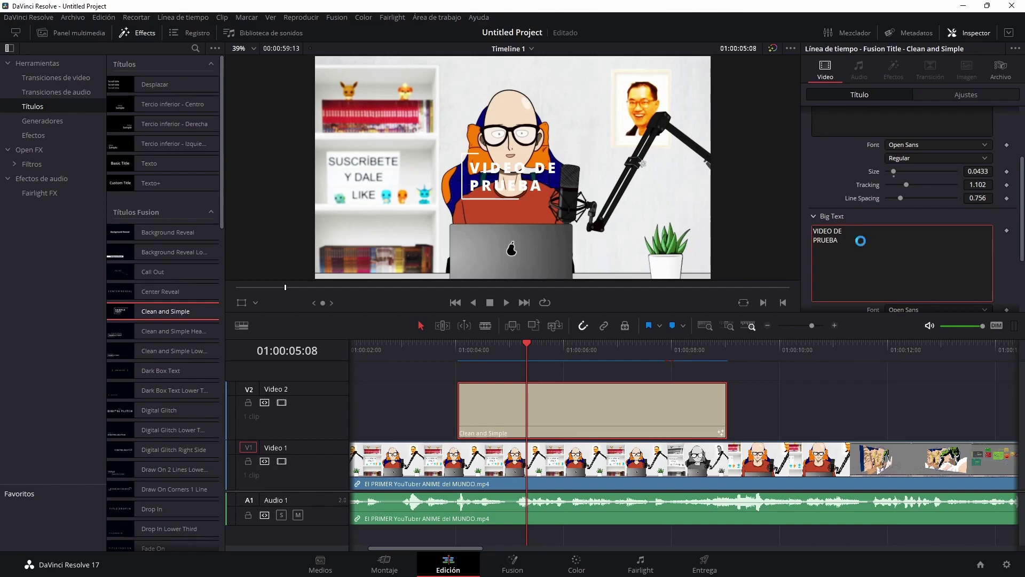
{"action": "scroll", "coordinate": [861, 239], "scroll_direction": "down", "scroll_amount": 2}
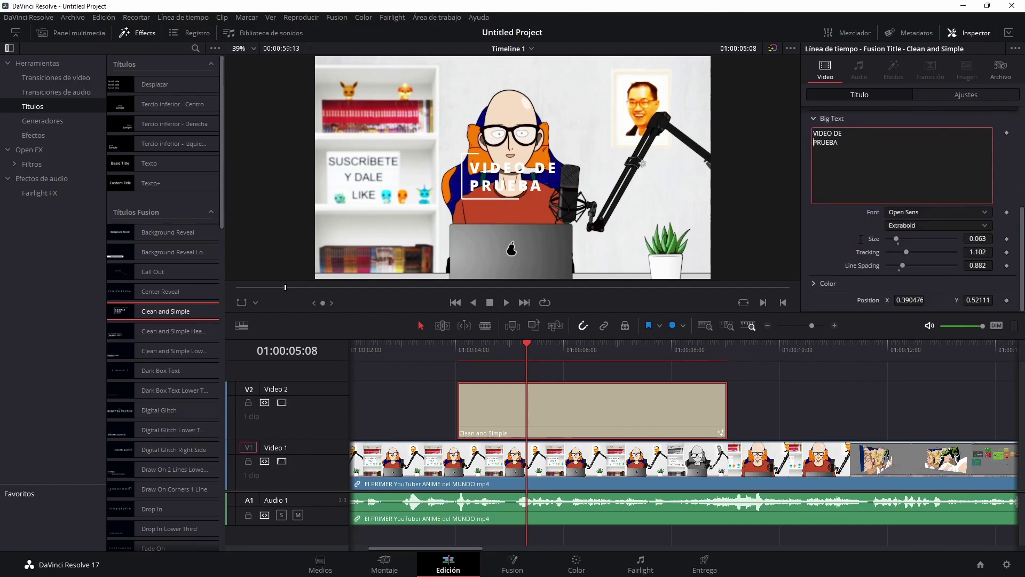
Keep the Open Sans font, save the project, and raise the big text size to 0.0748.
{"action": "left_click", "coordinate": [921, 212]}
{"action": "left_click", "coordinate": [922, 212]}
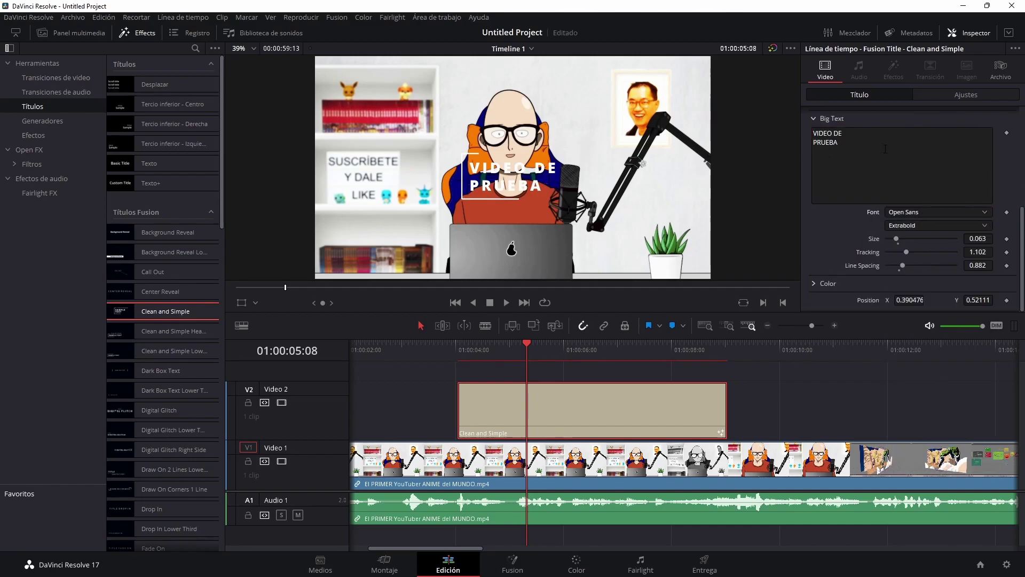
{"action": "key", "text": "ctrl+s"}
{"action": "left_click", "coordinate": [921, 213]}
{"action": "left_click", "coordinate": [920, 211]}
{"action": "left_click_drag", "start_coordinate": [898, 239], "coordinate": [899, 239]}
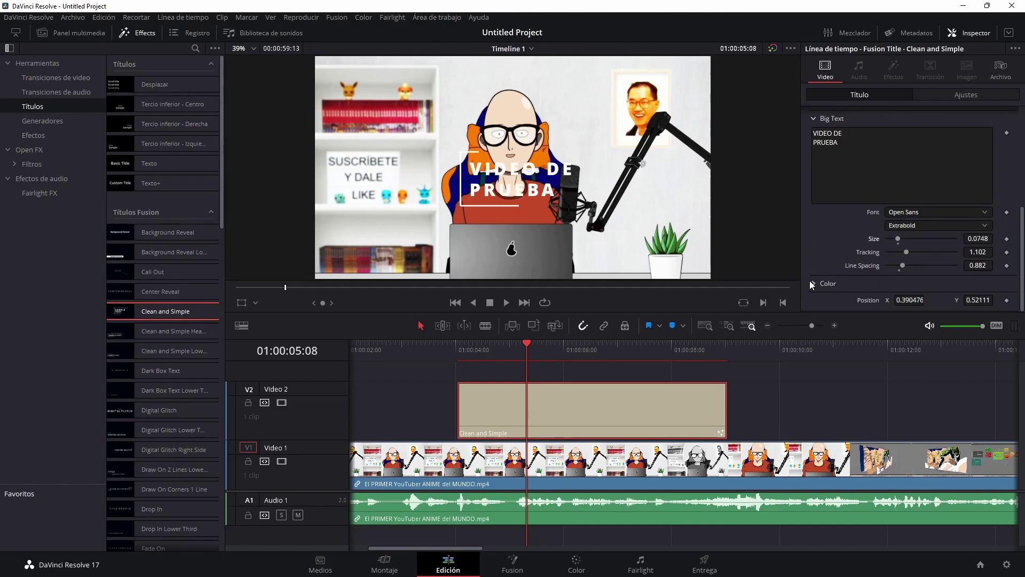
{"action": "left_click", "coordinate": [812, 282]}
{"action": "scroll", "coordinate": [826, 264], "scroll_direction": "down", "scroll_amount": 2}
{"action": "left_click", "coordinate": [907, 228]}
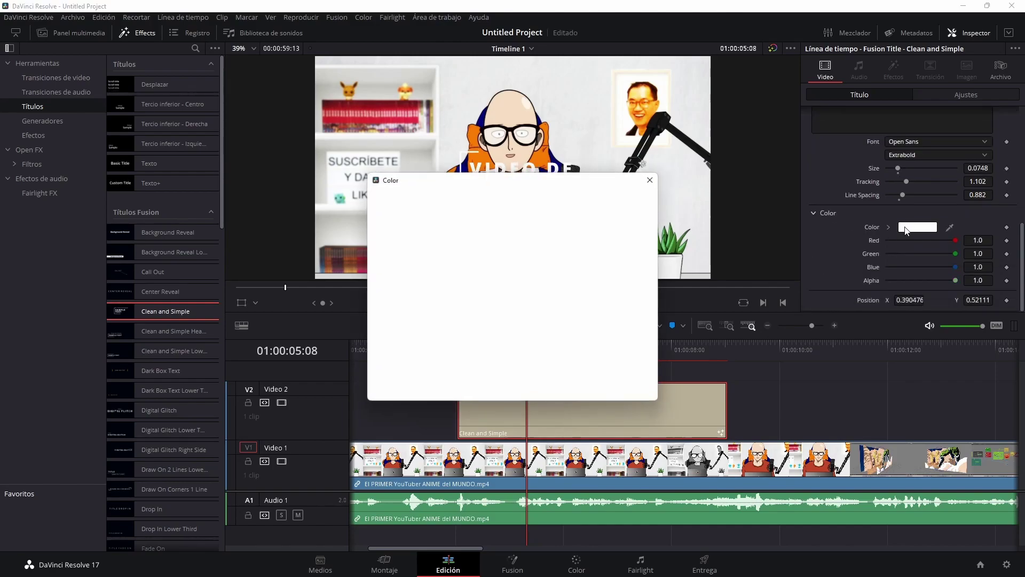
{"action": "left_click", "coordinate": [383, 214]}
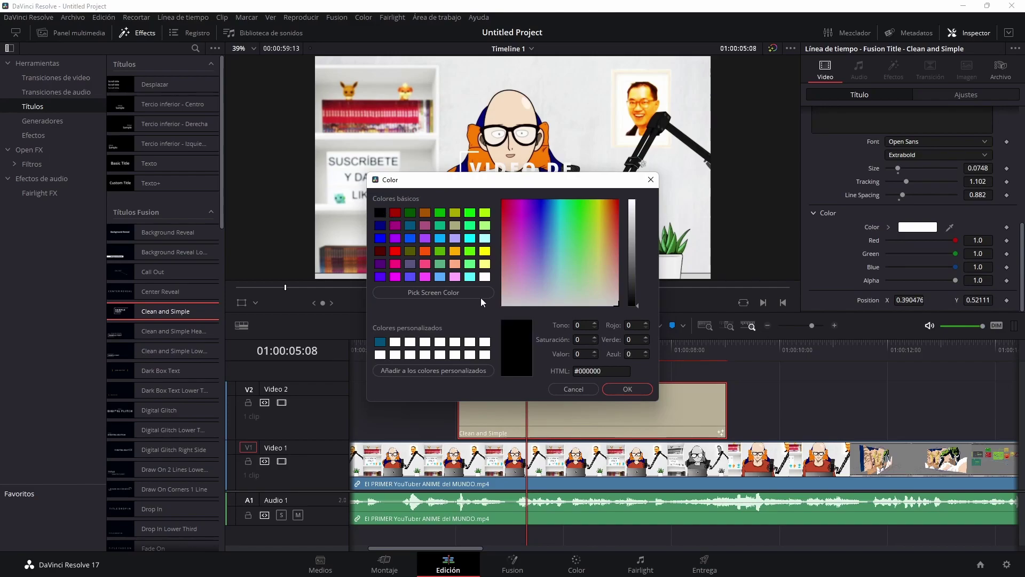
{"action": "left_click", "coordinate": [437, 353]}
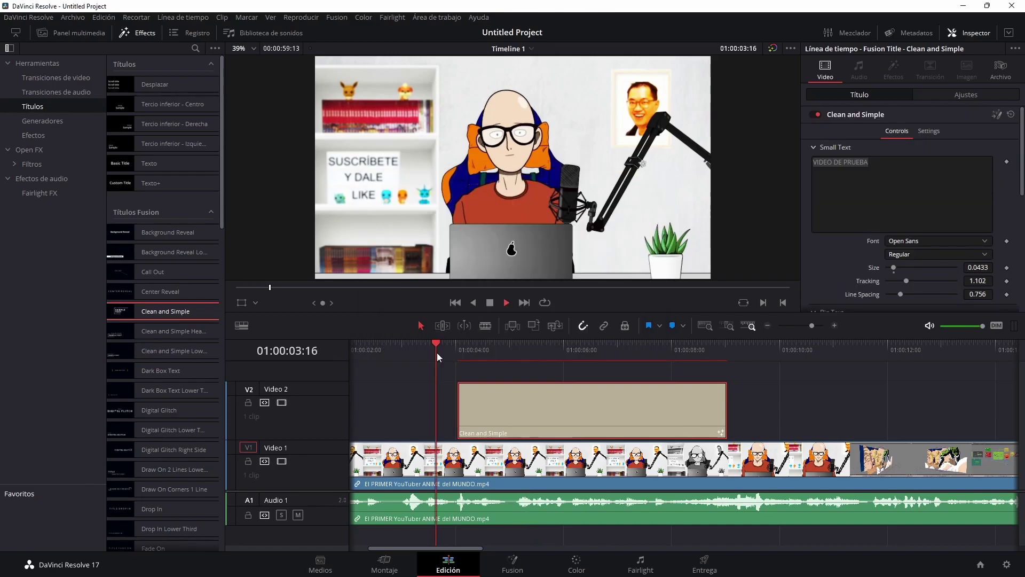
{"action": "key", "text": "space"}
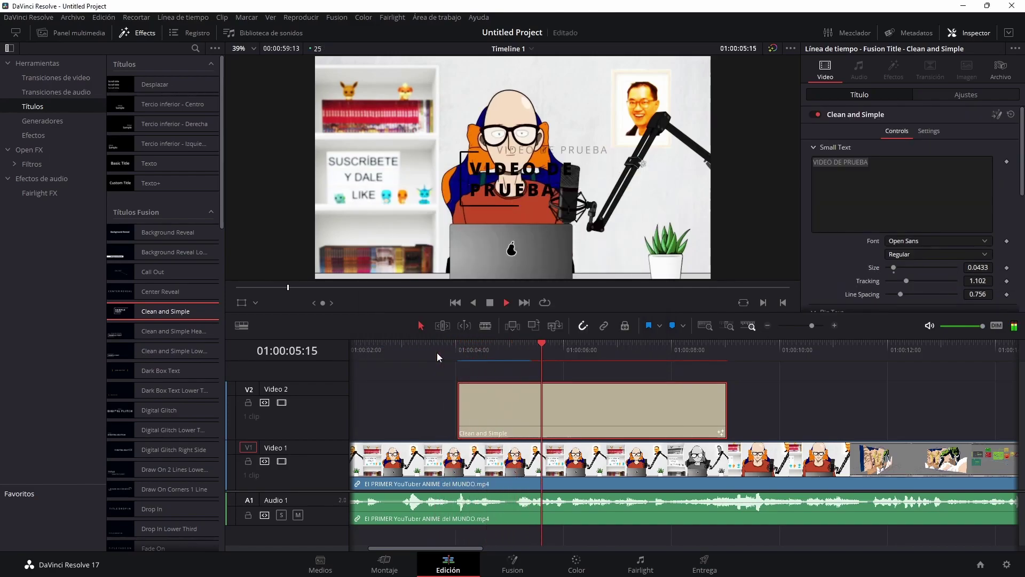
{"action": "key", "text": "space"}
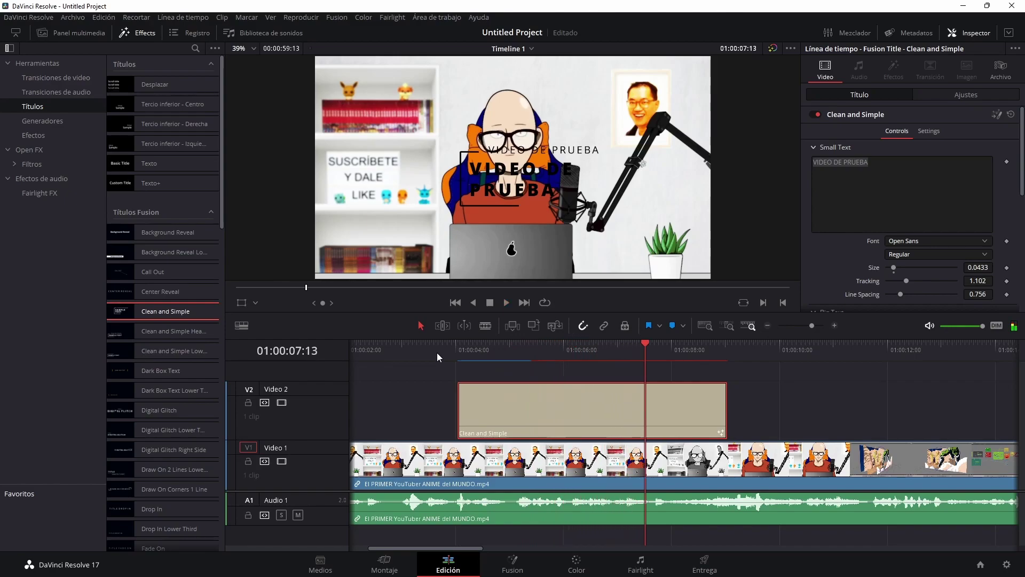
{"action": "key", "text": "shift+Left"}
{"action": "key", "text": "shift+Left"}
{"action": "key", "text": "shift+Left"}
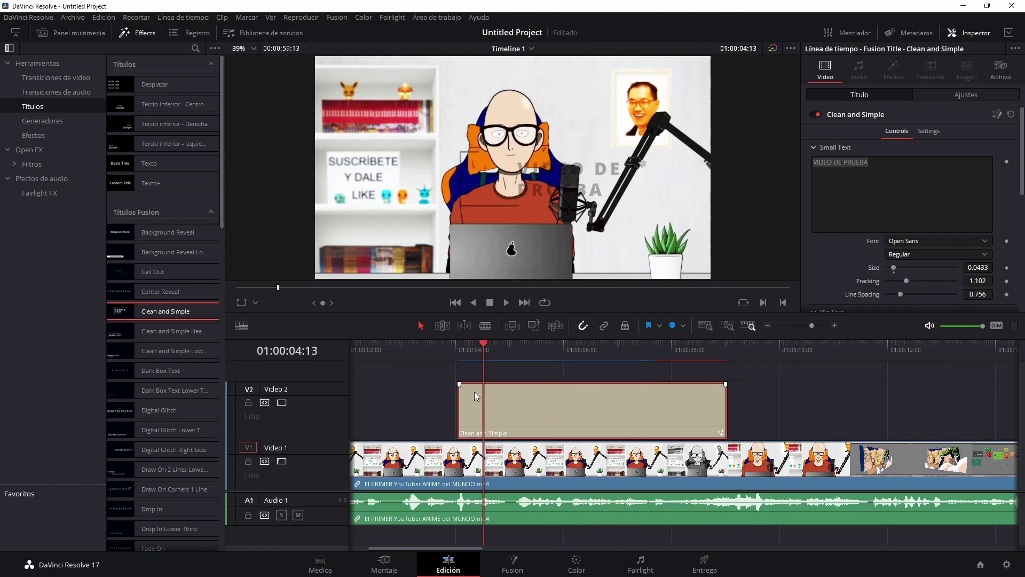
Fade the title in at its start and out at its end, then play it back to check.
{"action": "left_click_drag", "start_coordinate": [459, 383], "coordinate": [482, 384]}
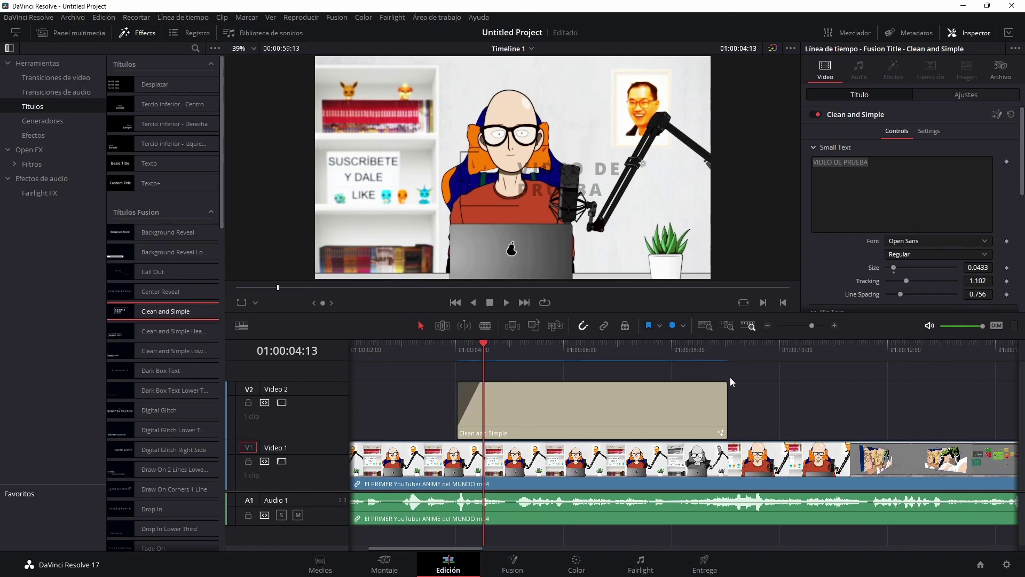
{"action": "left_click_drag", "start_coordinate": [726, 383], "coordinate": [693, 381]}
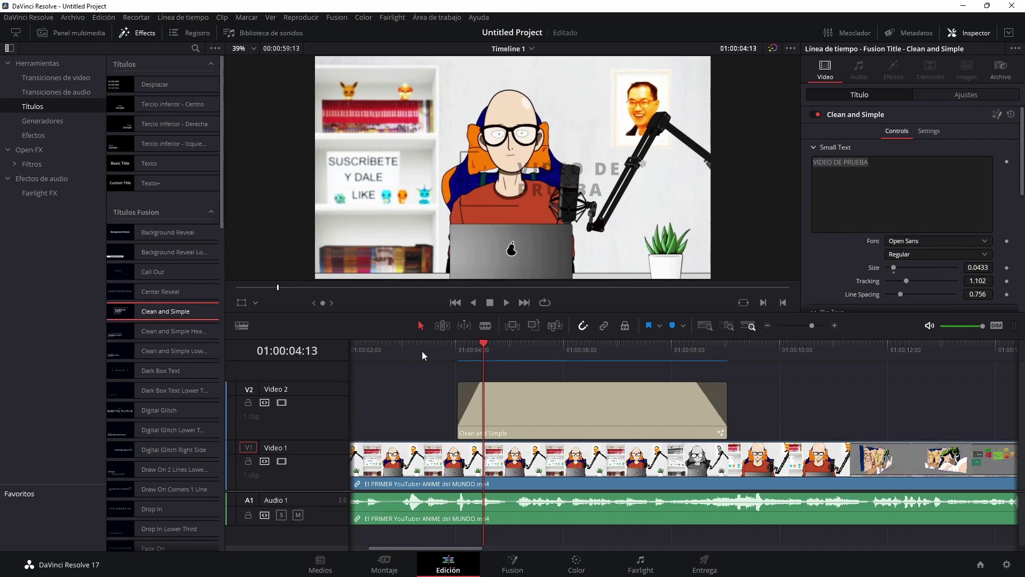
{"action": "left_click", "coordinate": [437, 350]}
{"action": "key", "text": "space"}
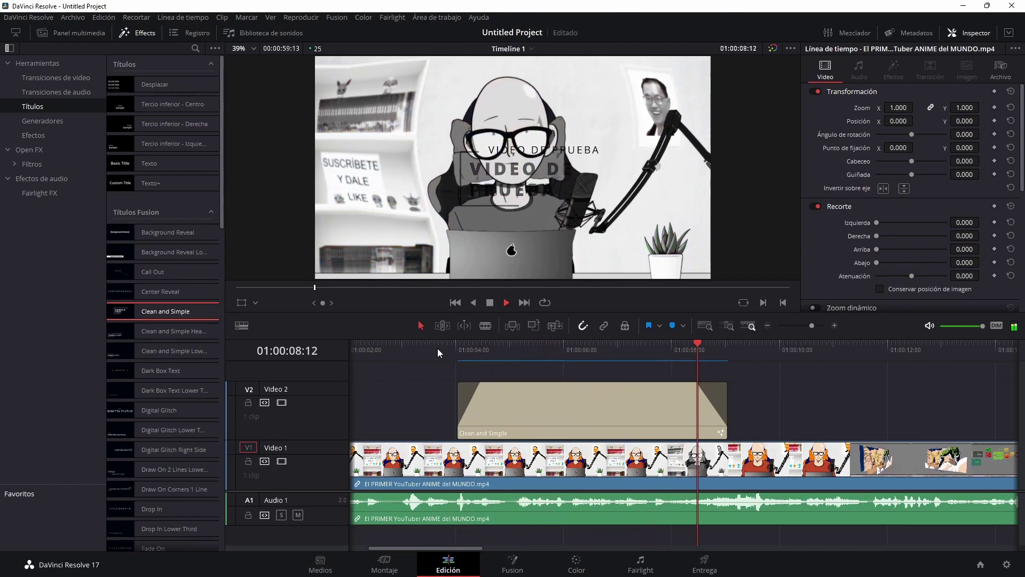
{"action": "key", "text": "space"}
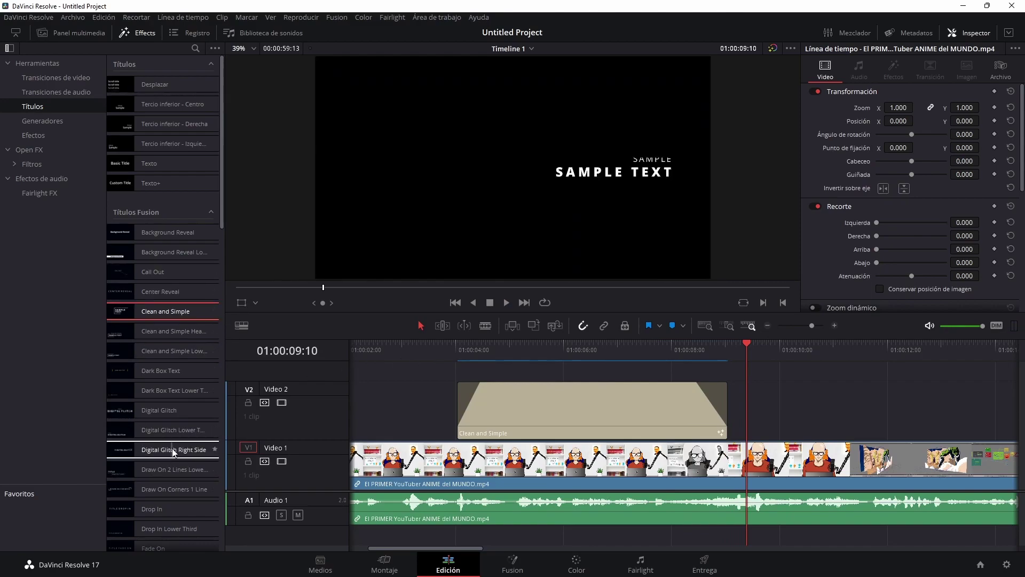
{"action": "left_click", "coordinate": [431, 460]}
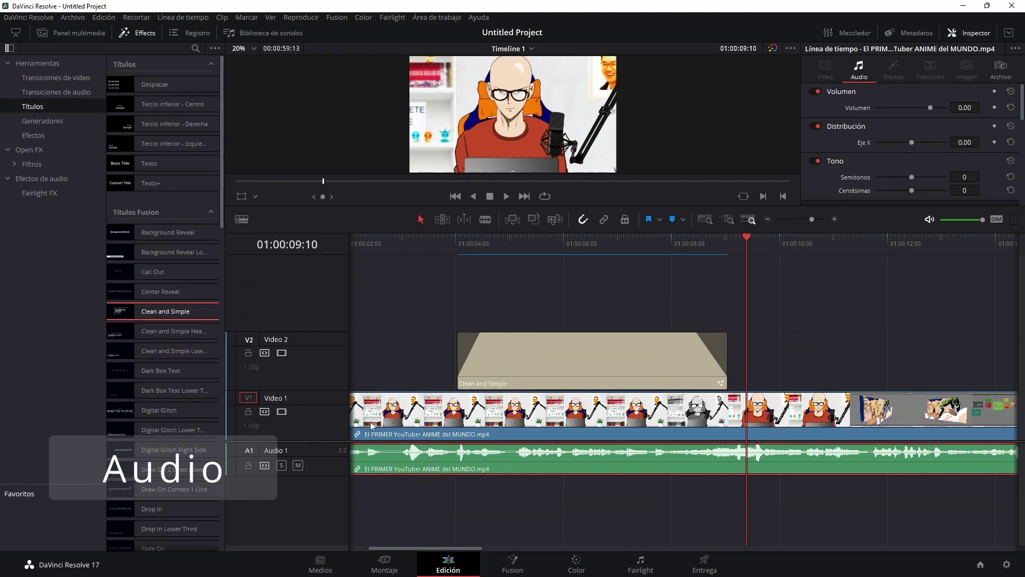
Visit the Fairlight page, return to Edit, and show the Efectos de audio list.
{"action": "left_click", "coordinate": [640, 565]}
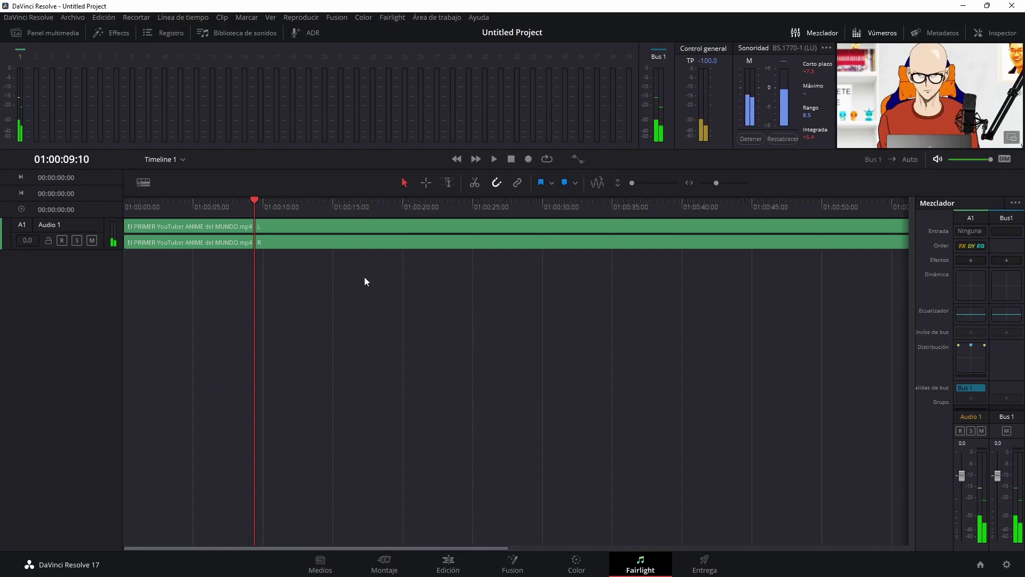
{"action": "left_click", "coordinate": [442, 571]}
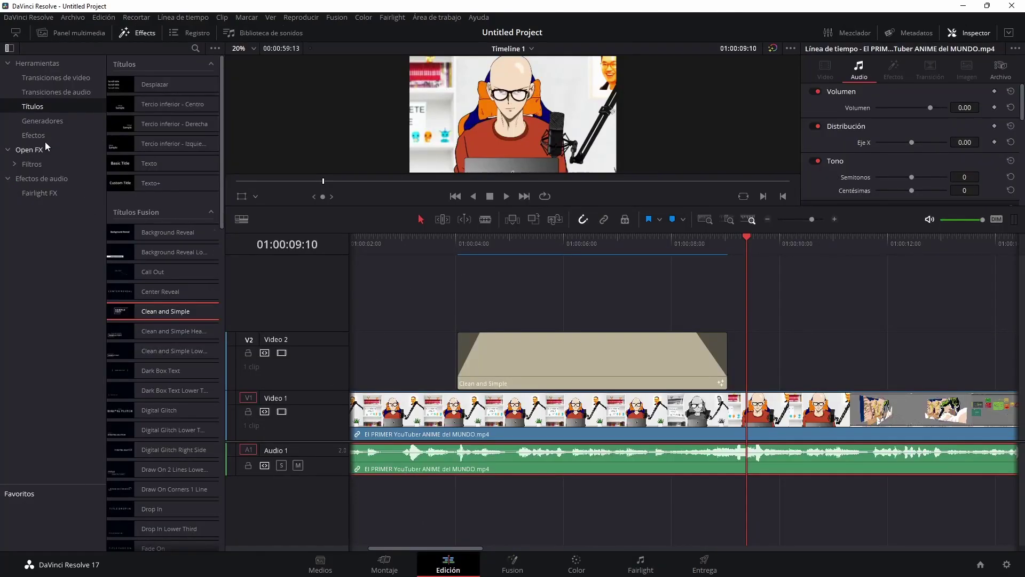
{"action": "left_click", "coordinate": [47, 179]}
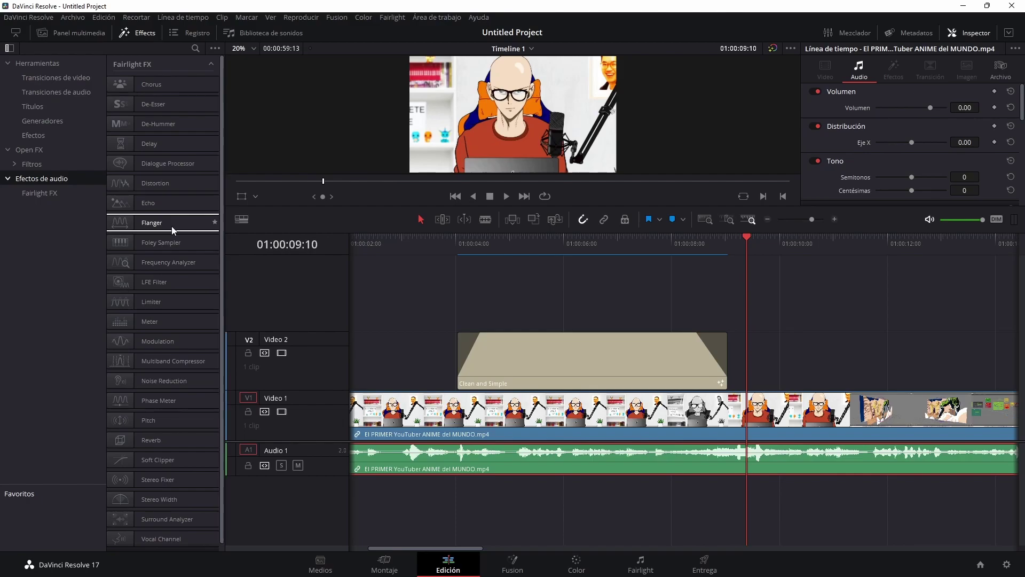
Drop the Noise Reduction effect onto the Audio 1 clip, then go to the Color page.
{"action": "left_click_drag", "start_coordinate": [115, 383], "coordinate": [457, 460]}
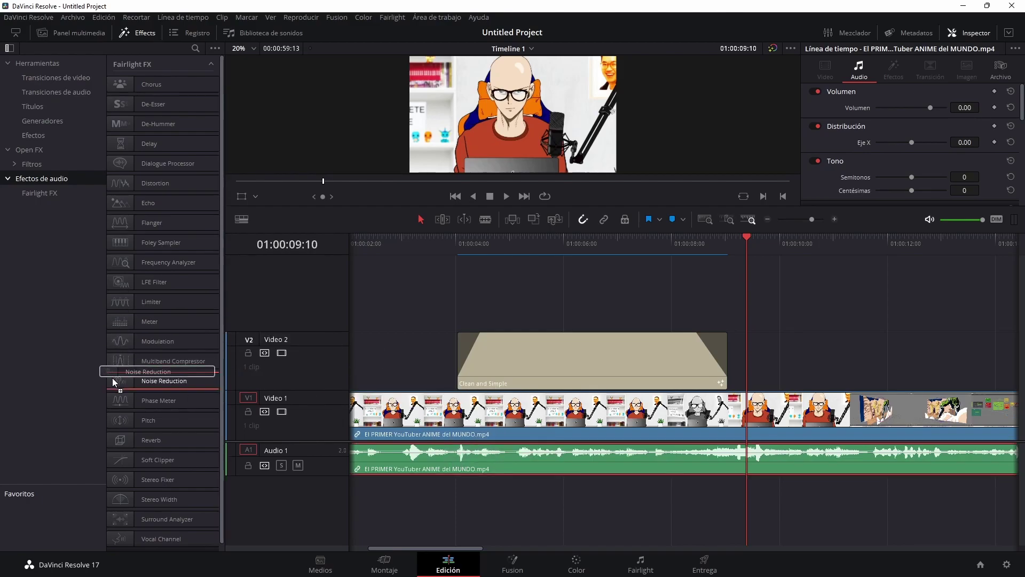
{"action": "left_click_drag", "start_coordinate": [458, 460], "coordinate": [434, 469]}
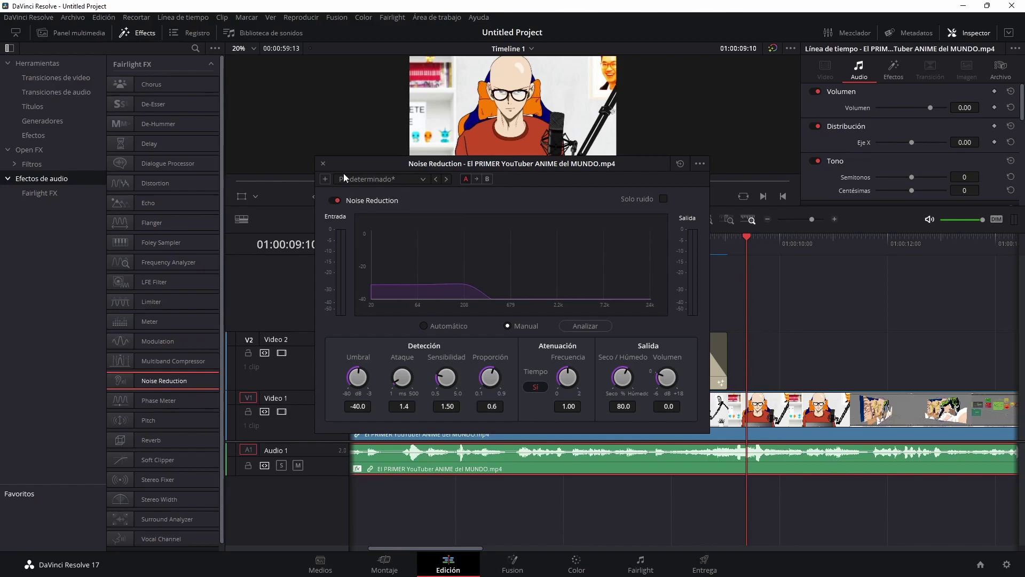
{"action": "left_click", "coordinate": [592, 572]}
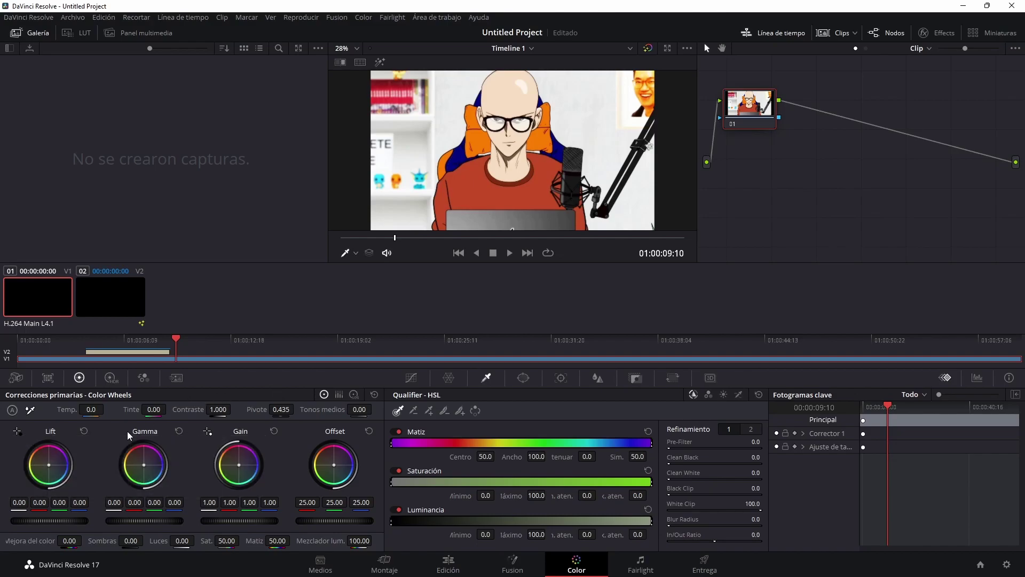
Try bluer shadows and a redder gamma, reset the grade to neutral, then go to Entrega.
{"action": "left_click_drag", "start_coordinate": [49, 464], "coordinate": [50, 465]}
{"action": "left_click_drag", "start_coordinate": [144, 465], "coordinate": [144, 466]}
{"action": "key", "text": "ctrl+Home"}
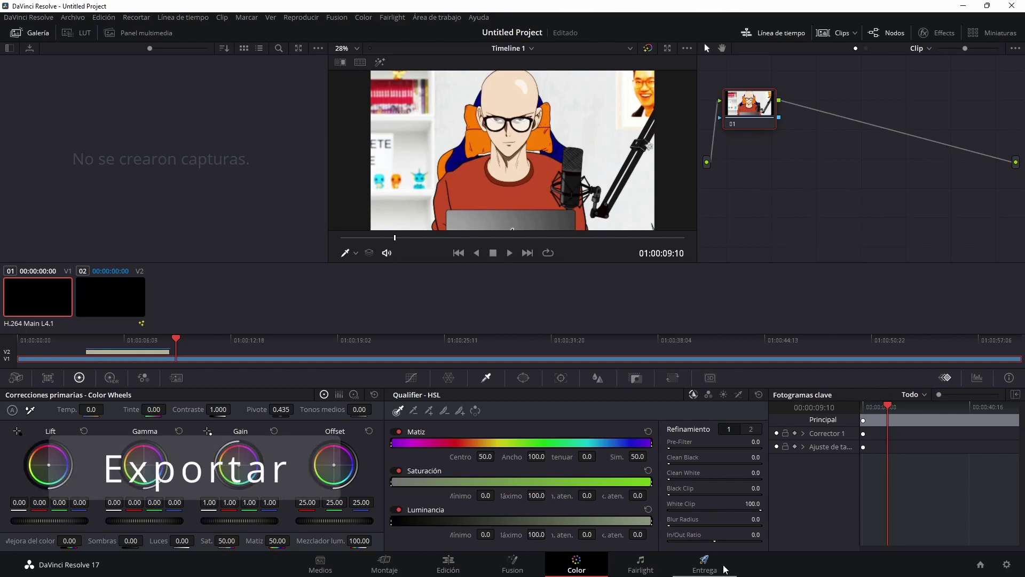
{"action": "left_click", "coordinate": [725, 570]}
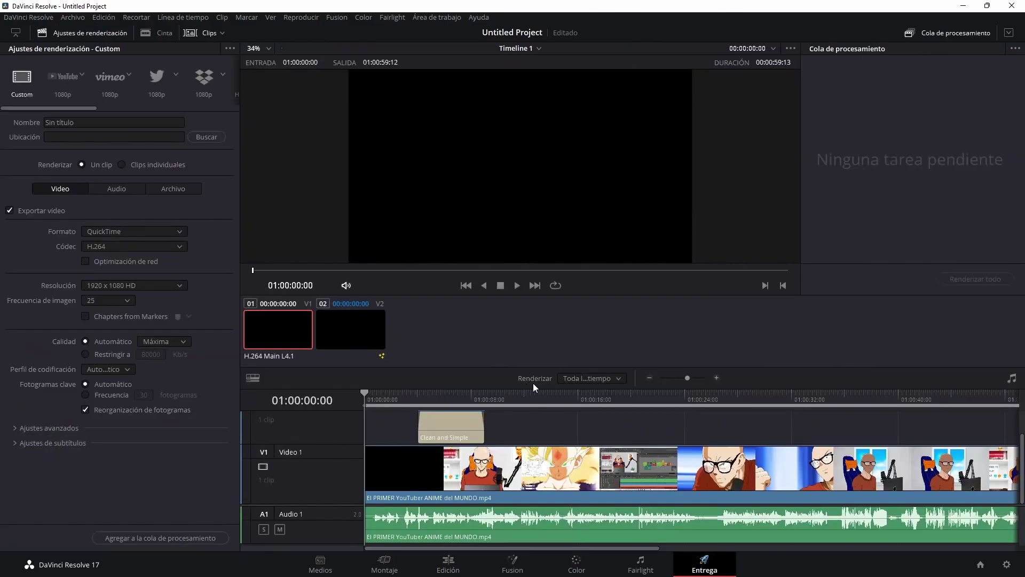
Set Renderizar to Rango entrada/salida with In 01:00:02:01 and Out 01:00:10:13, then preview full screen.
{"action": "left_click", "coordinate": [612, 380]}
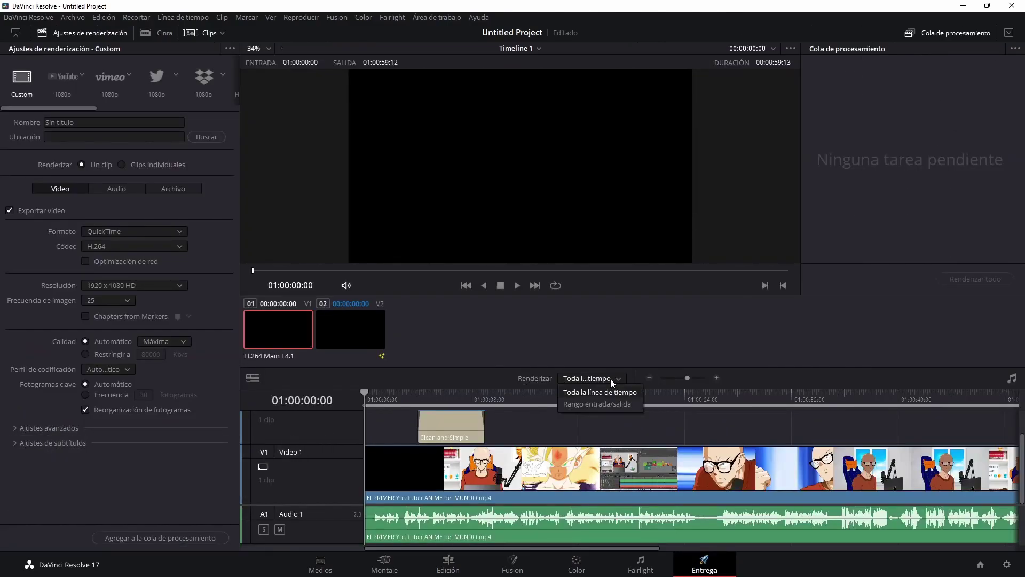
{"action": "left_click", "coordinate": [590, 405]}
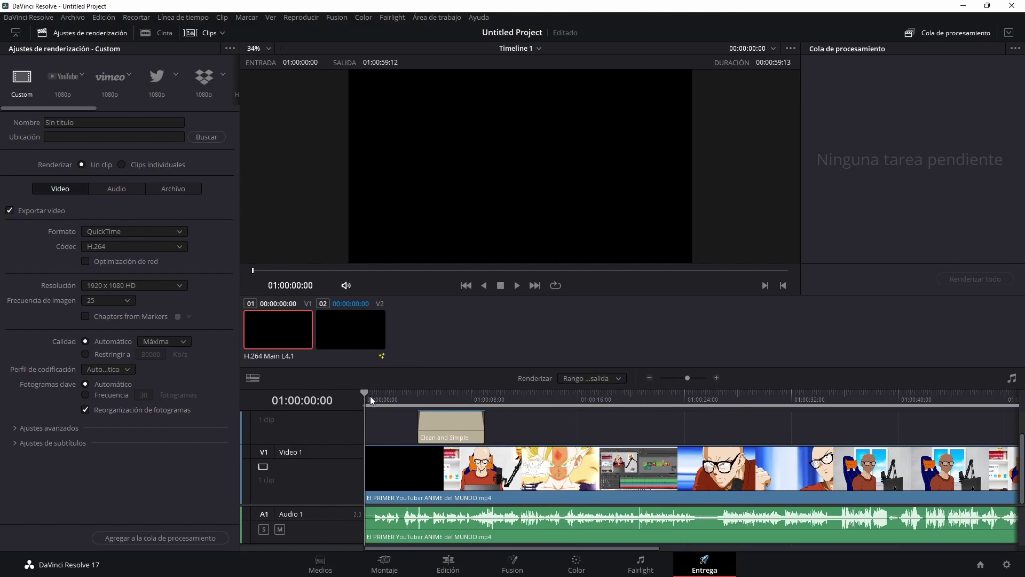
{"action": "left_click_drag", "start_coordinate": [374, 392], "coordinate": [393, 395]}
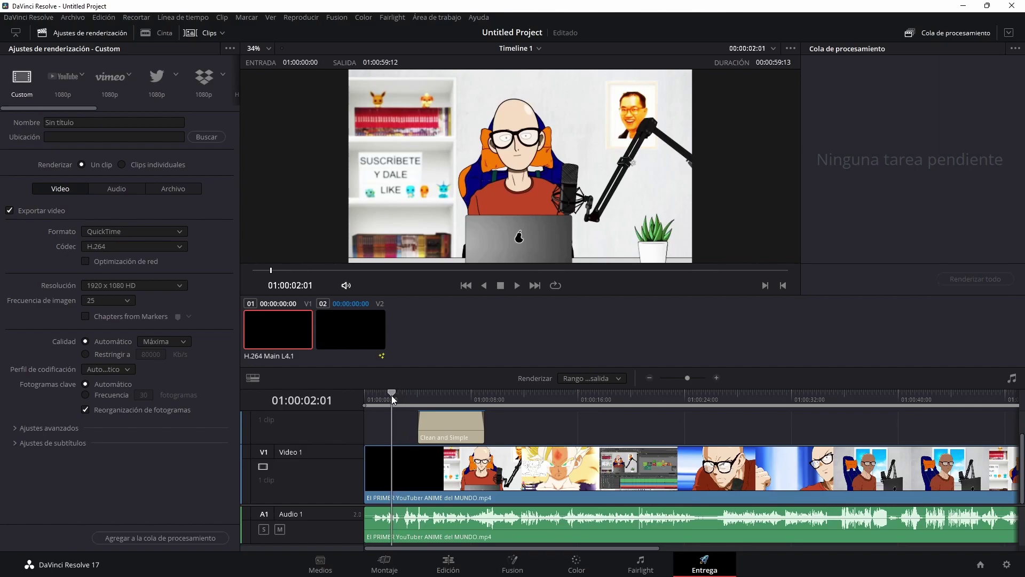
{"action": "key", "text": "i"}
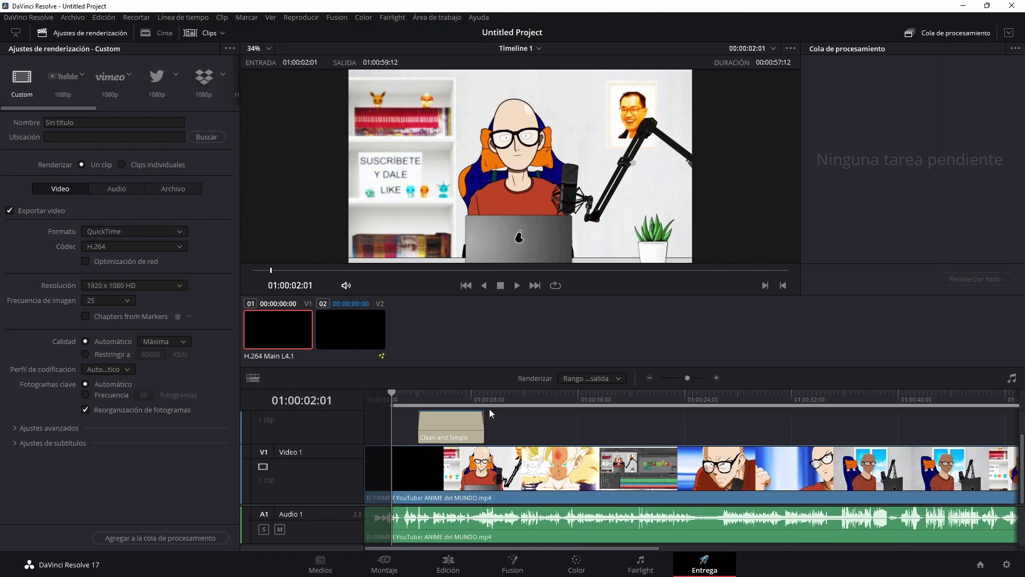
{"action": "left_click", "coordinate": [505, 394]}
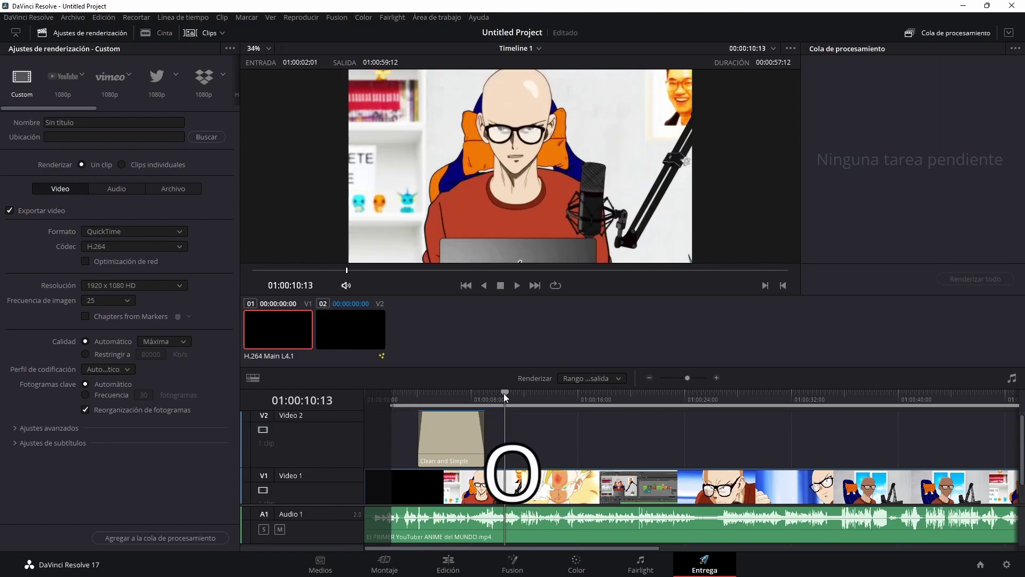
{"action": "key", "text": "o"}
{"action": "left_click", "coordinate": [521, 392]}
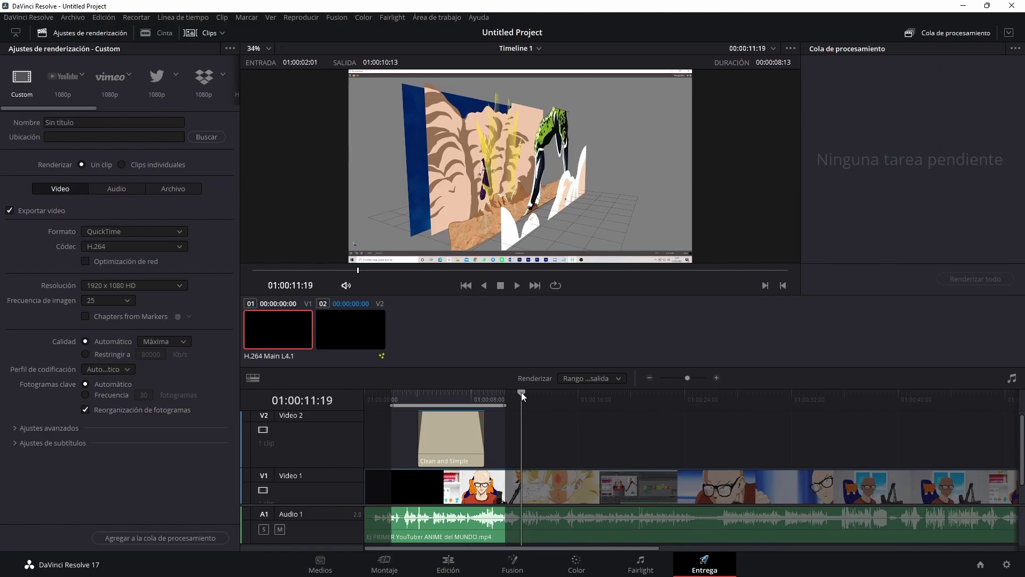
{"action": "key", "text": "p"}
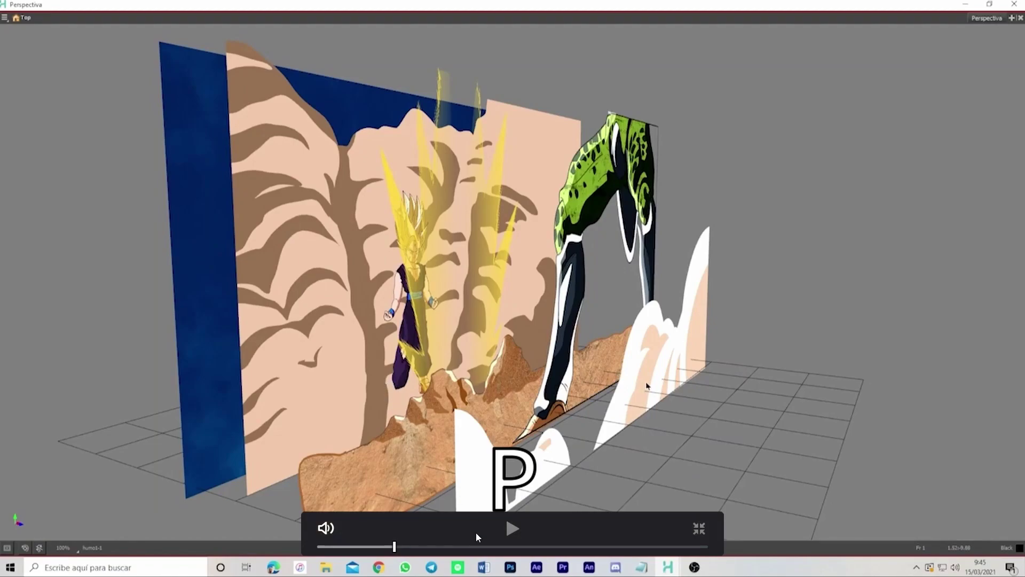
Play and pause the full-screen preview, then exit back to the Entrega page.
{"action": "left_click", "coordinate": [511, 528]}
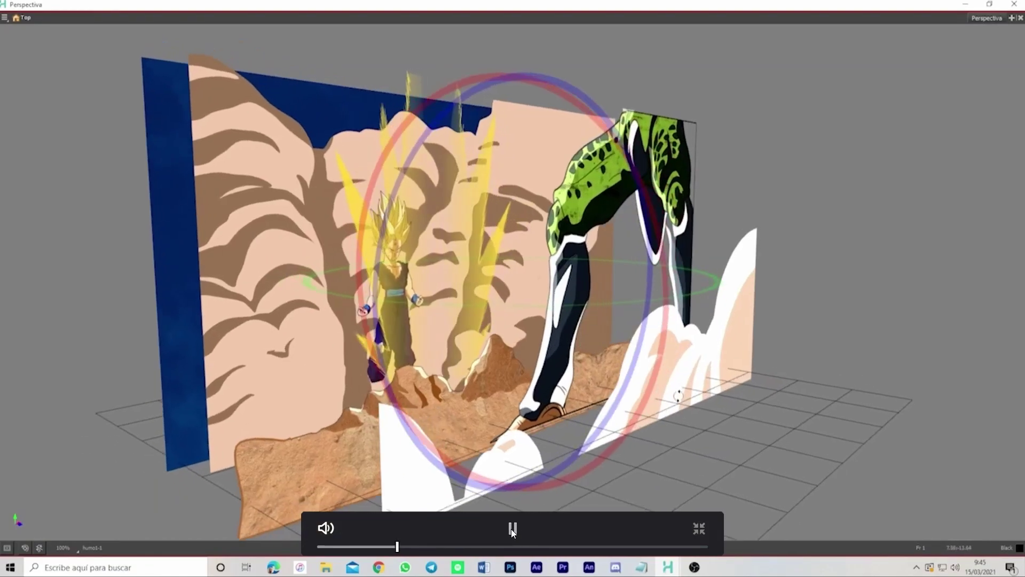
{"action": "left_click", "coordinate": [511, 529]}
{"action": "key", "text": "Escape"}
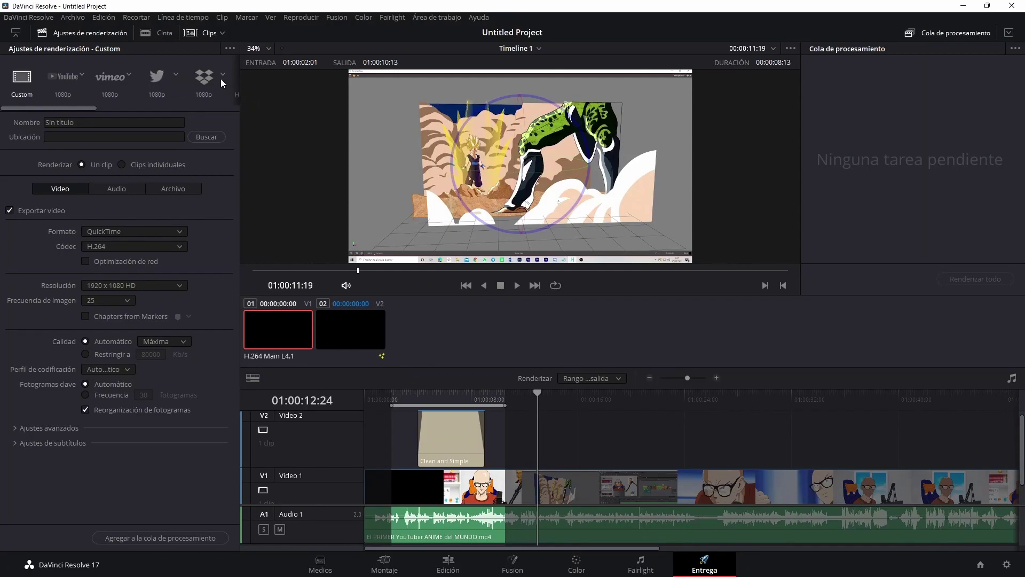
Apply the YouTube 1080p render preset and name the output 'prueba'.
{"action": "left_click", "coordinate": [62, 75]}
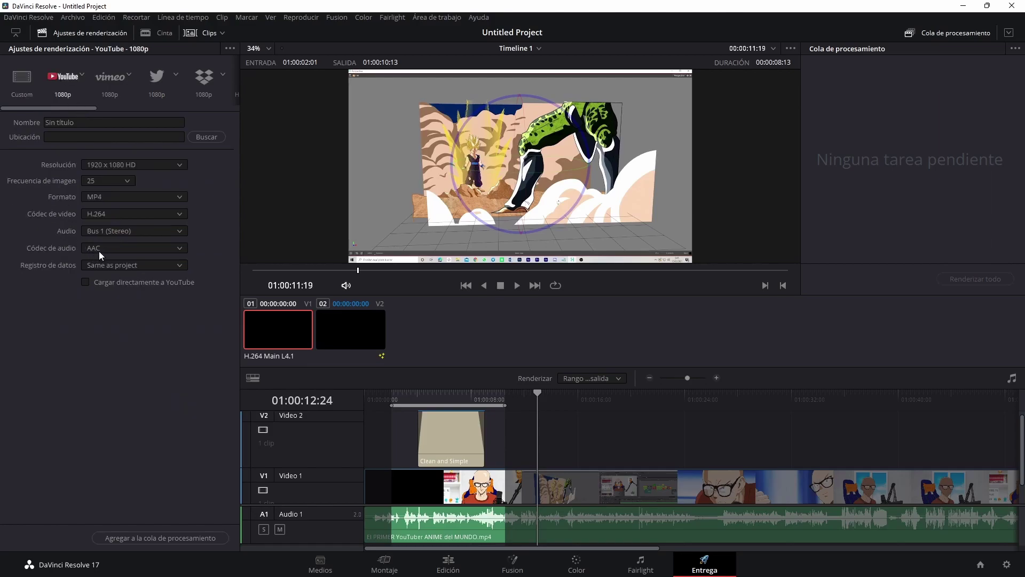
{"action": "left_click", "coordinate": [48, 122]}
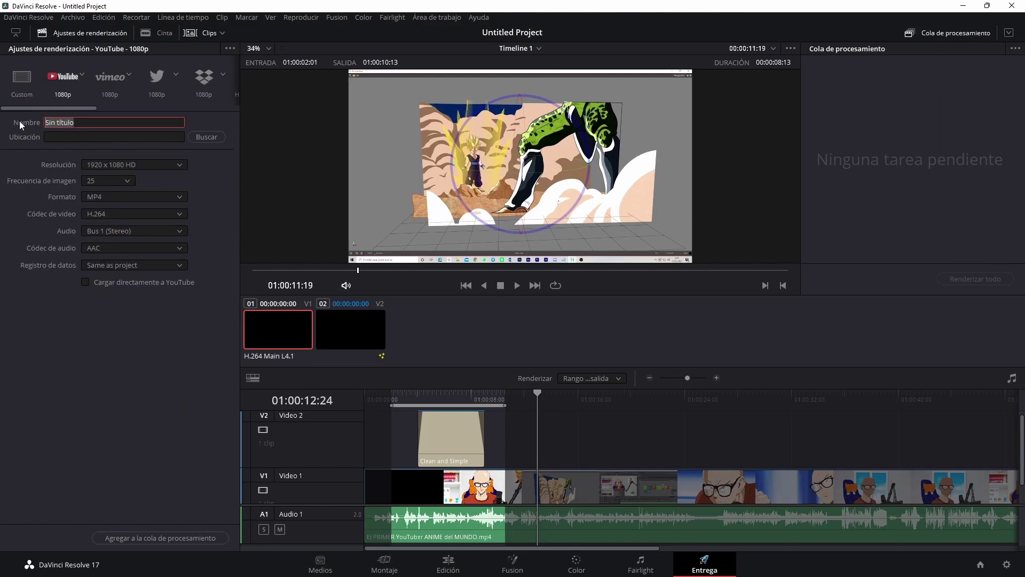
{"action": "type", "text": "pru"}
{"action": "type", "text": "eba"}
Set the render location to the Desktop (Escritorio).
{"action": "left_click", "coordinate": [206, 138]}
{"action": "left_click", "coordinate": [43, 99]}
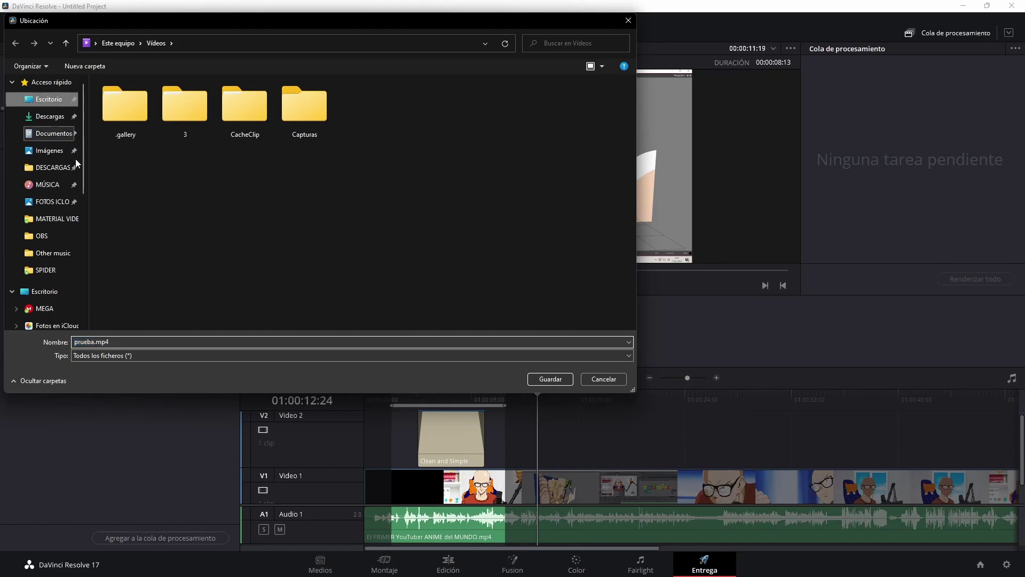
{"action": "left_click", "coordinate": [558, 379]}
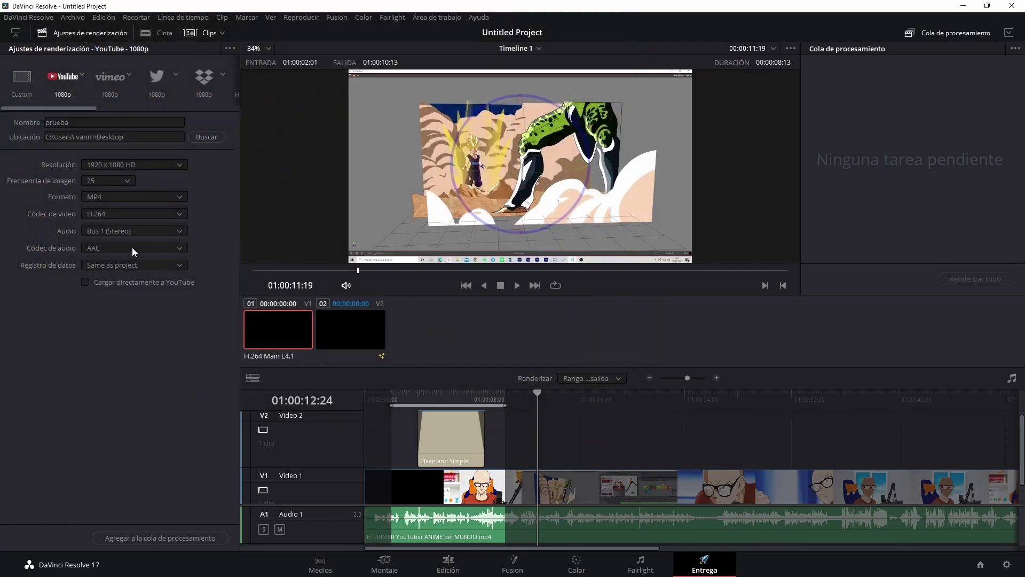
Add the prueba.mp4 job to the render queue and start rendering it.
{"action": "left_click", "coordinate": [124, 538]}
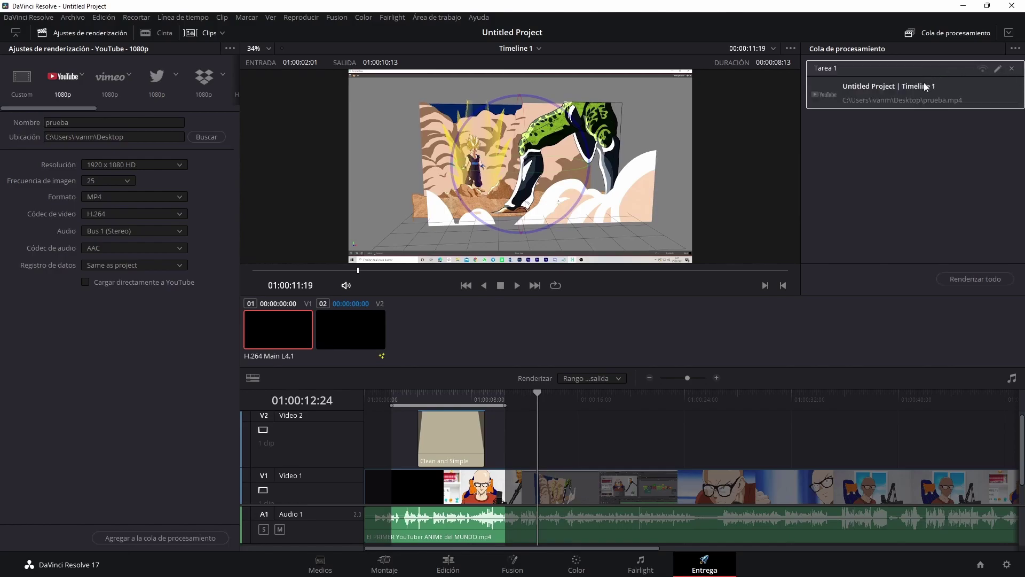
{"action": "left_click", "coordinate": [963, 280]}
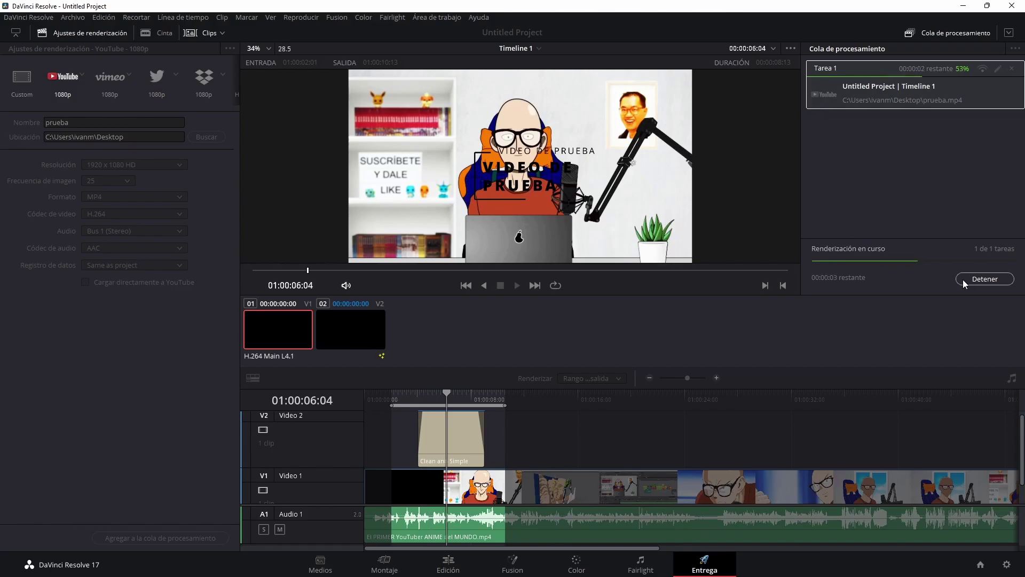